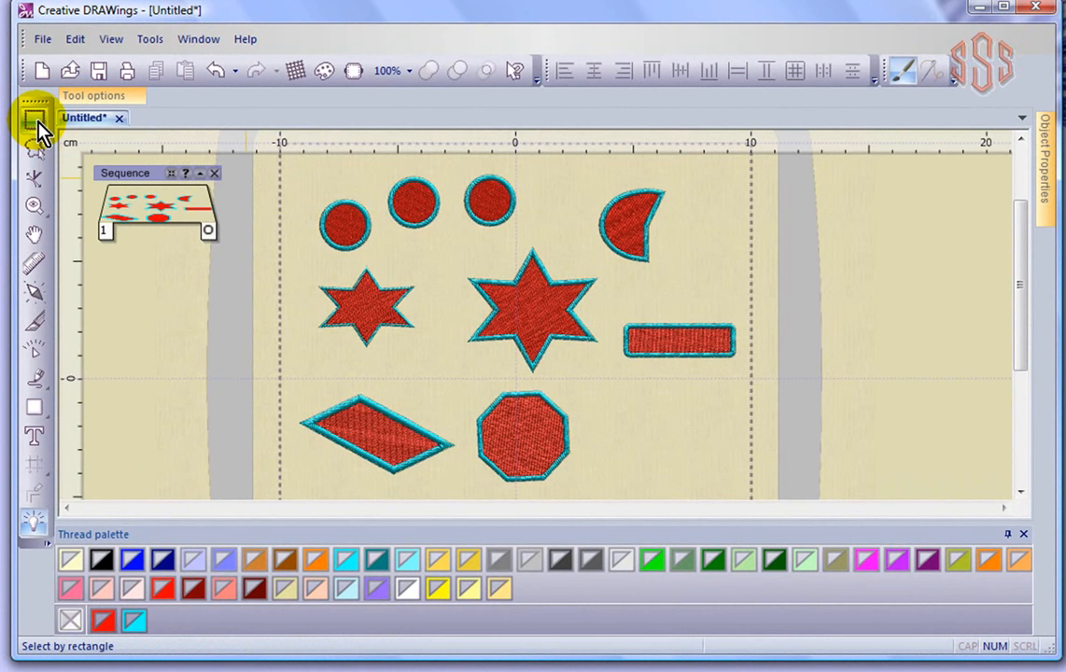
- Select single shapes one at a time: the top-left circle, then the large star
left_click(340, 228)
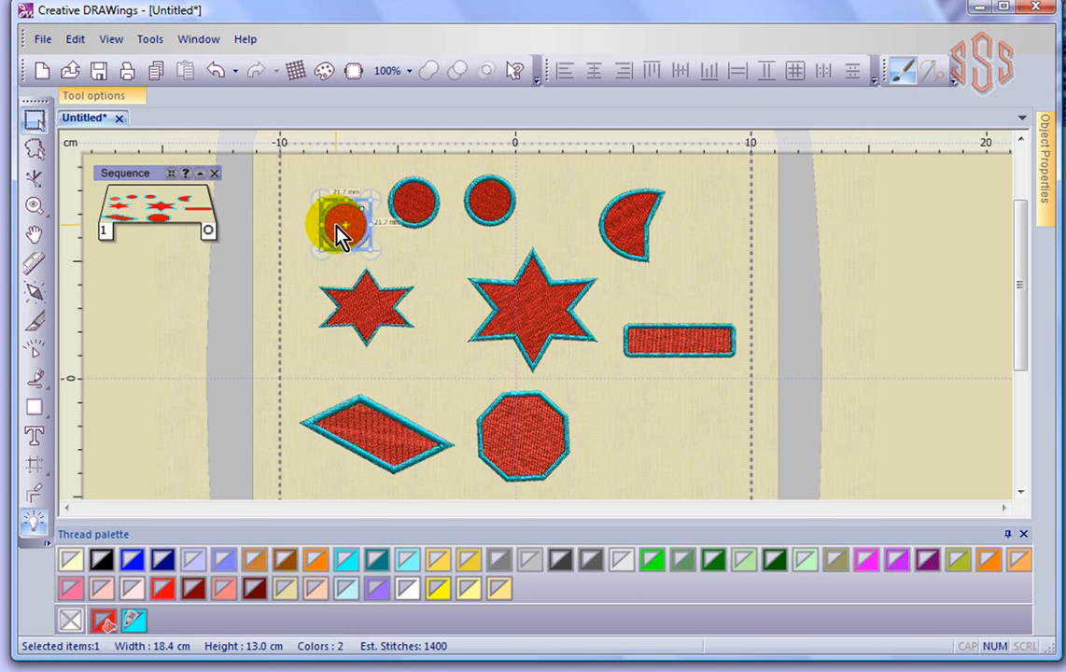
scroll(338, 226, "up", 2)
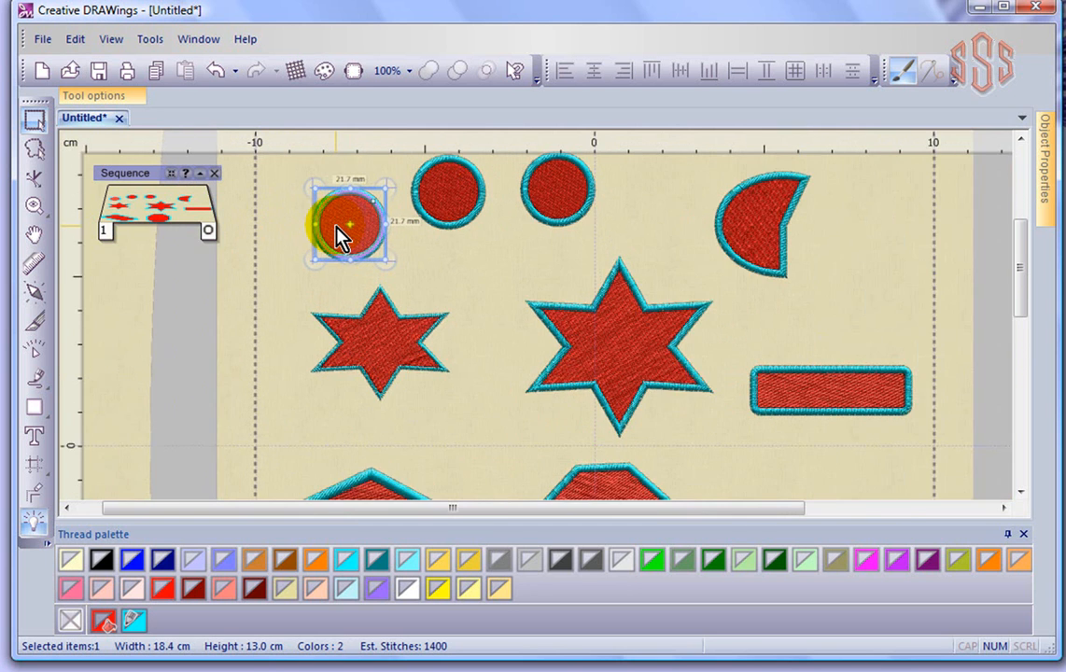
left_click(387, 374)
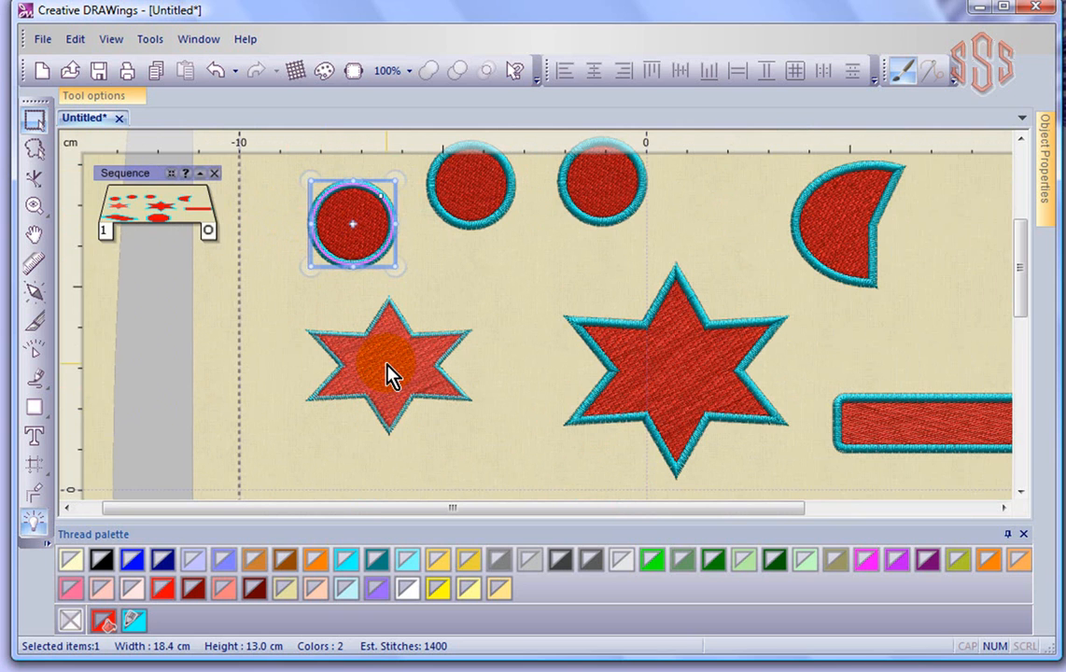
left_click(703, 362)
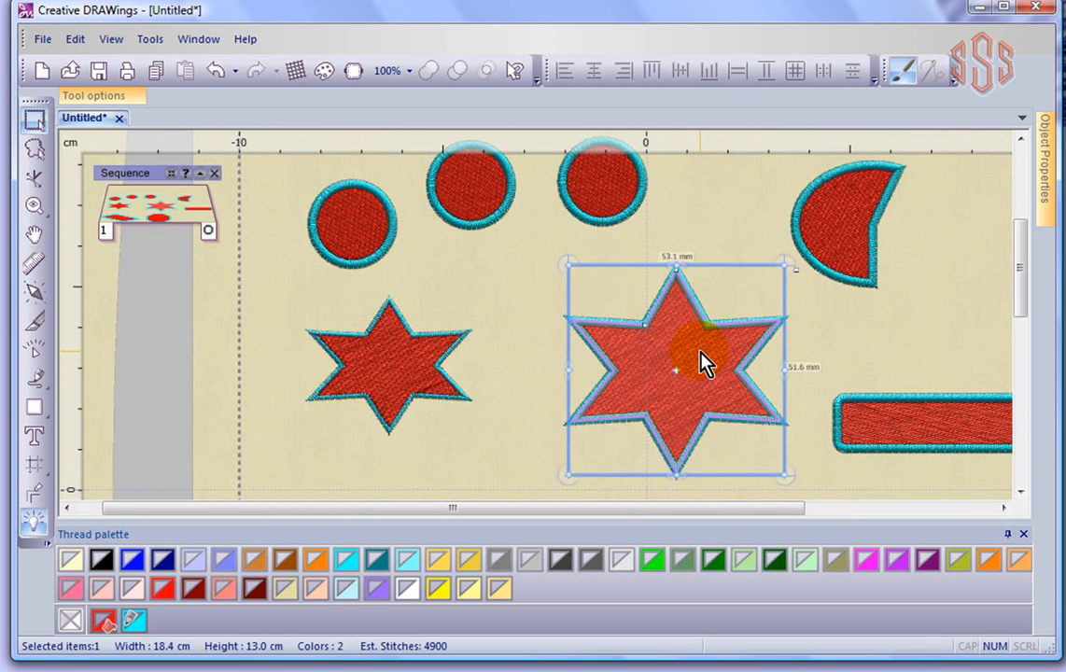
- Select the middle circle, then add the left and right circles to the selection
left_click(595, 213)
left_click_drag(590, 202, 485, 202)
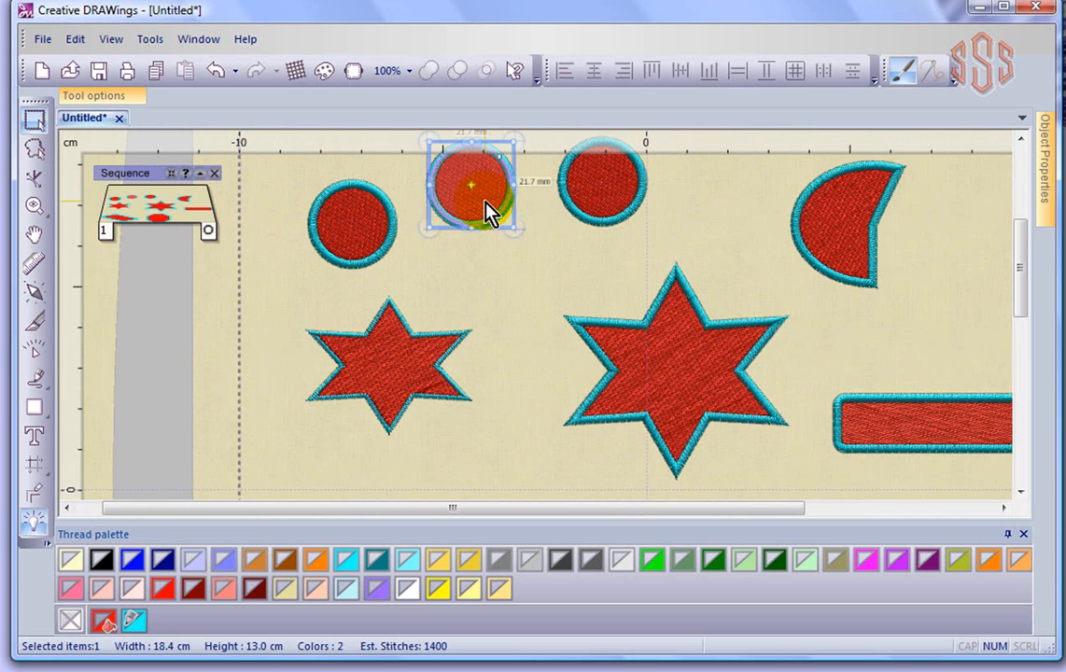
left_click(378, 227, "shift")
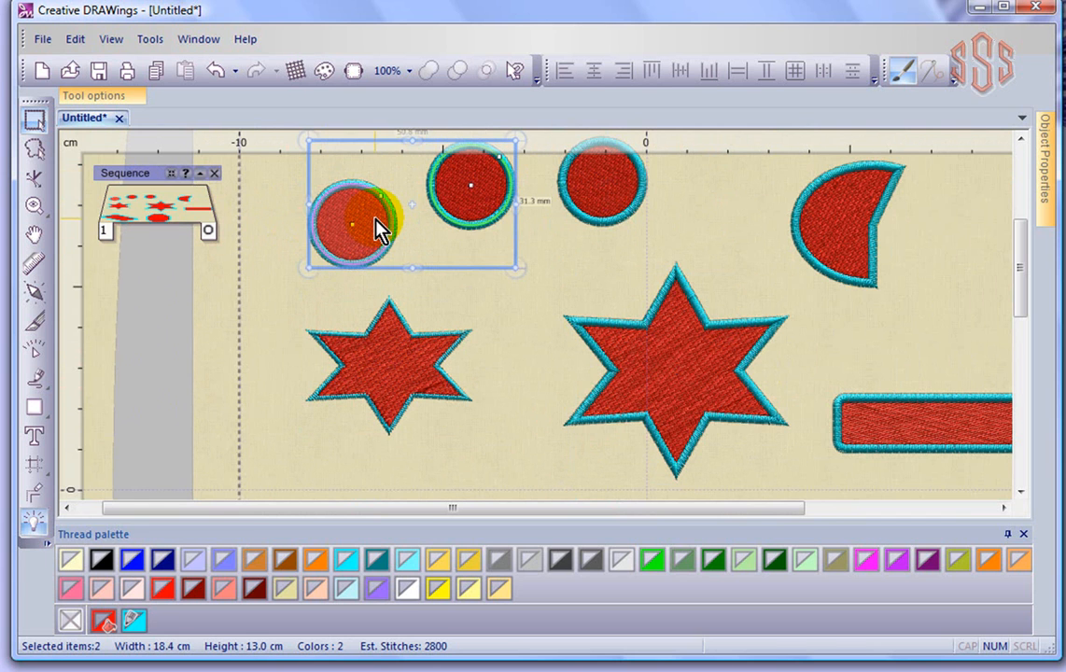
left_click(627, 206, "shift")
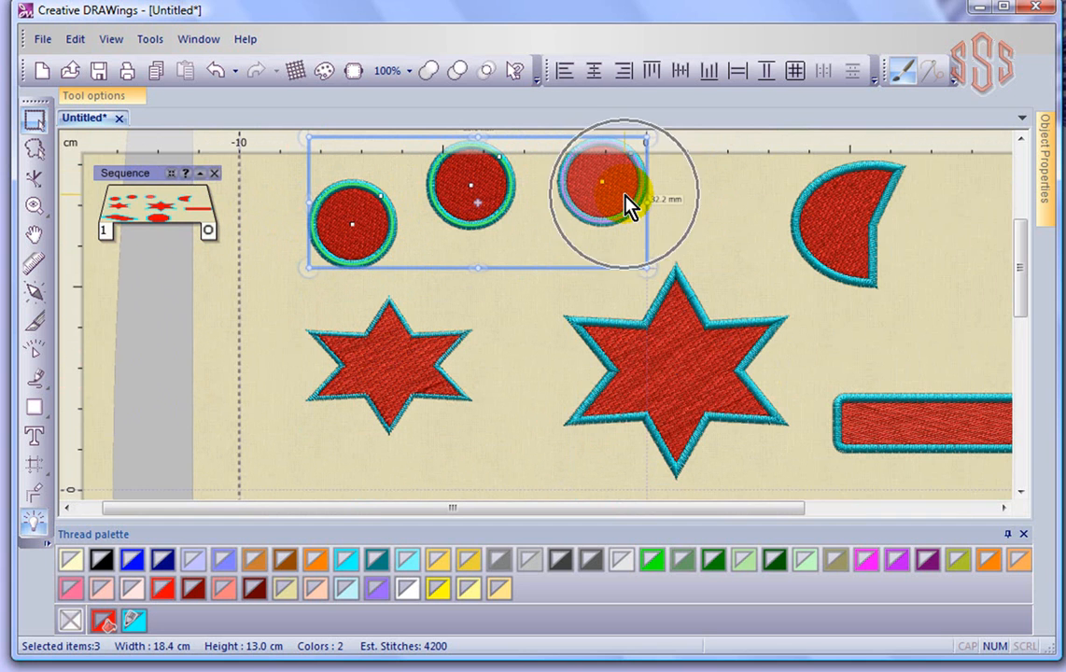
- Draw a selection rectangle around the three top circles and move them down together
left_click_drag(1030, 262, 1025, 241)
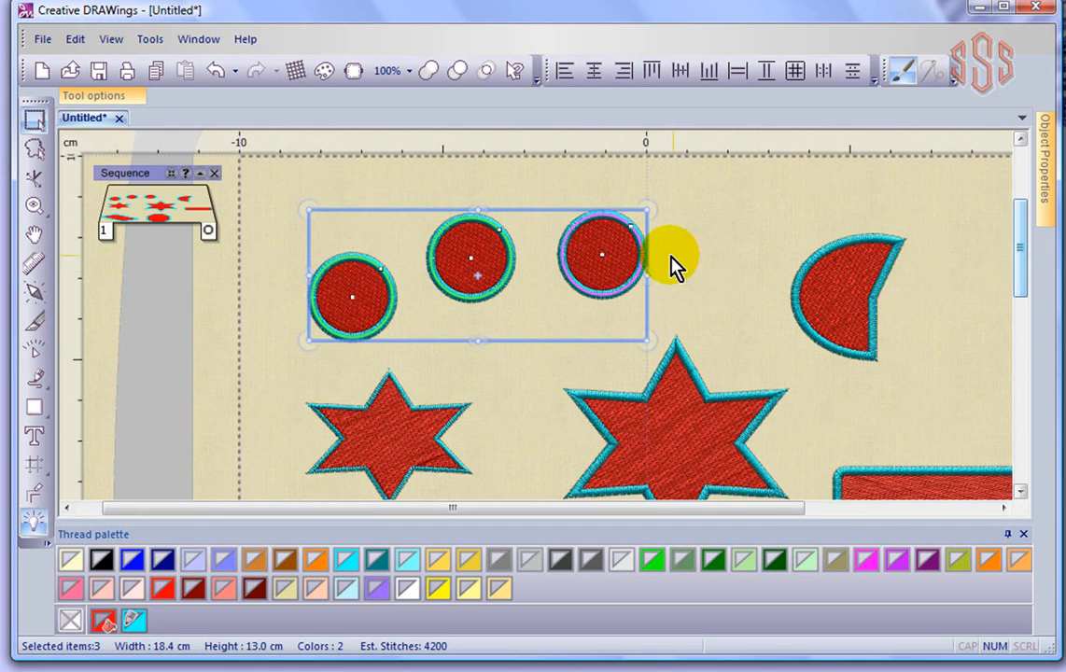
left_click_drag(595, 240, 598, 217)
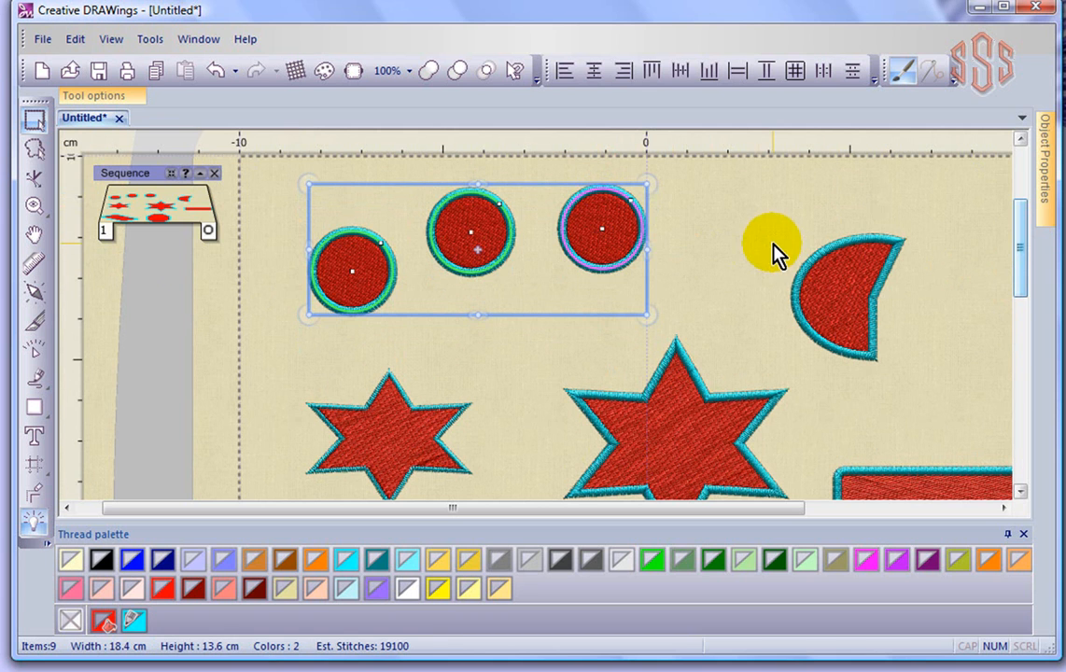
left_click(706, 214)
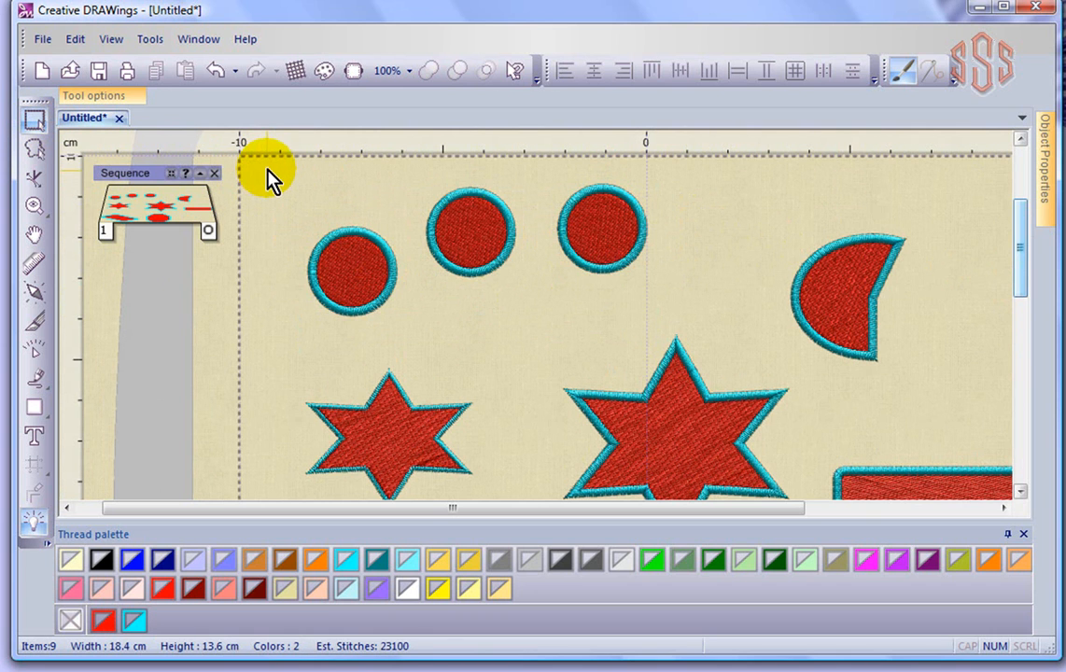
left_click_drag(281, 167, 675, 332)
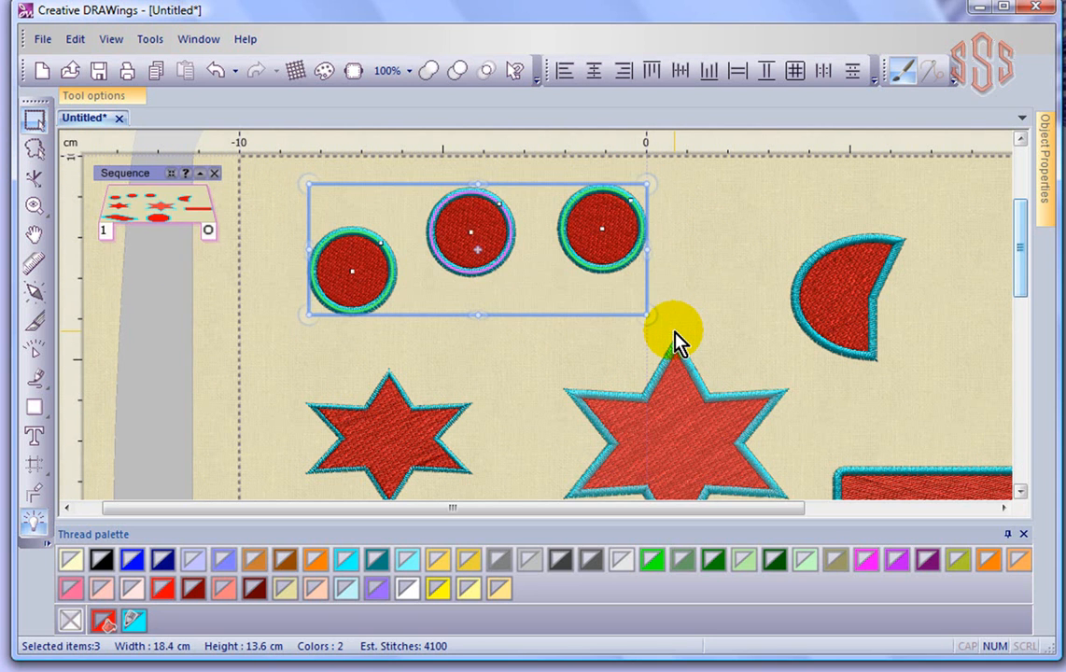
left_click_drag(594, 253, 558, 317)
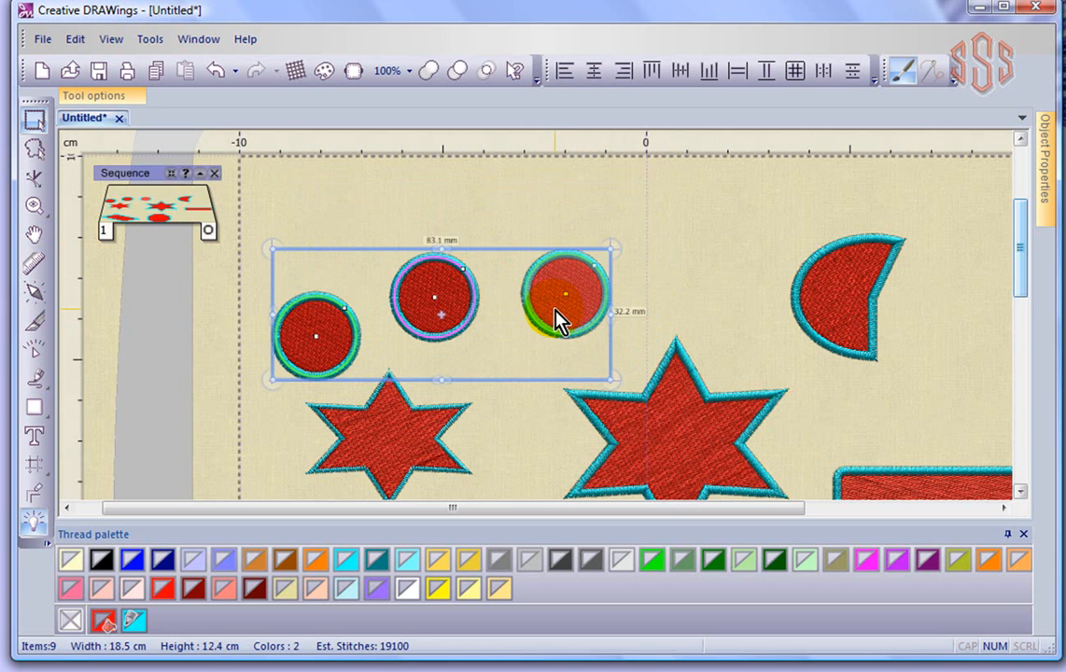
- Reselect the three circles with a selection rectangle and move them back up
left_click(679, 224)
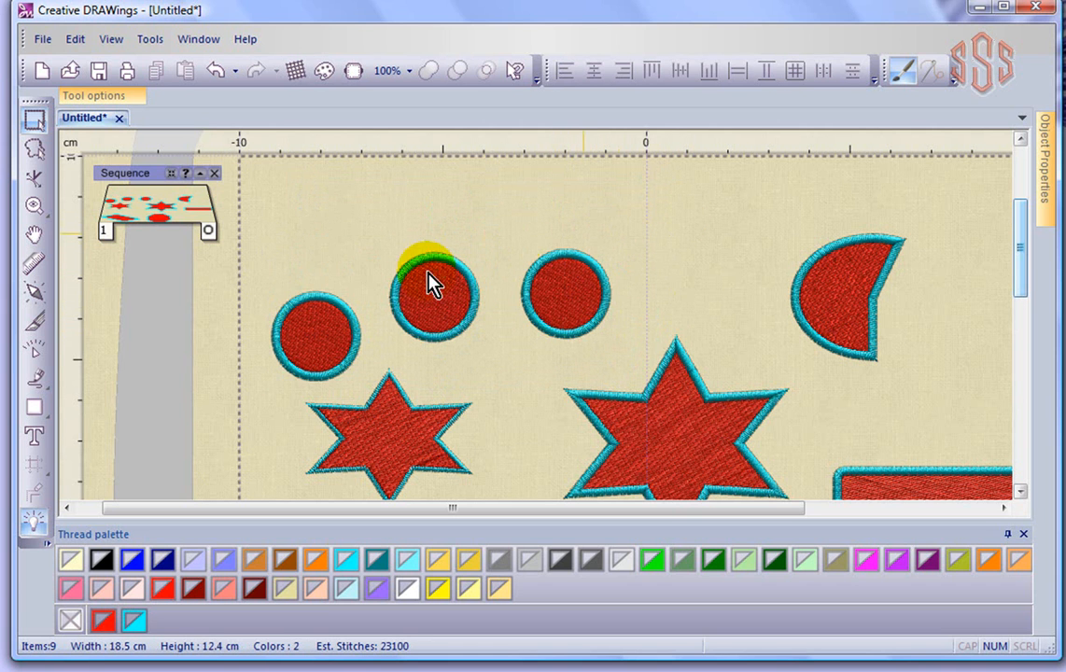
left_click_drag(250, 206, 663, 410)
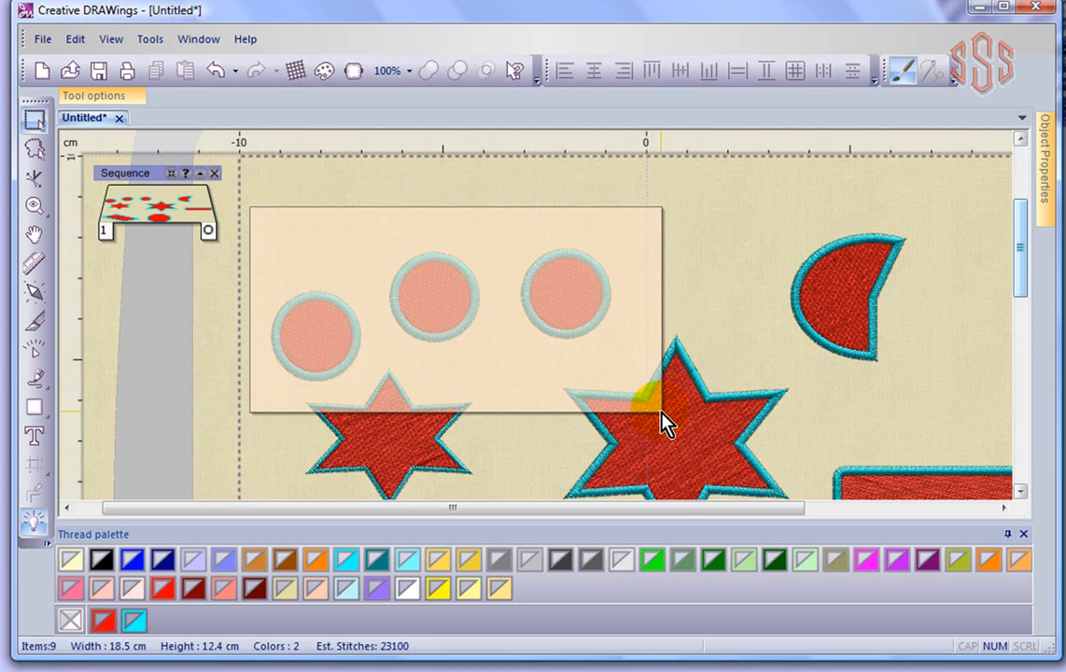
left_click_drag(662, 411, 662, 411)
left_click(452, 303)
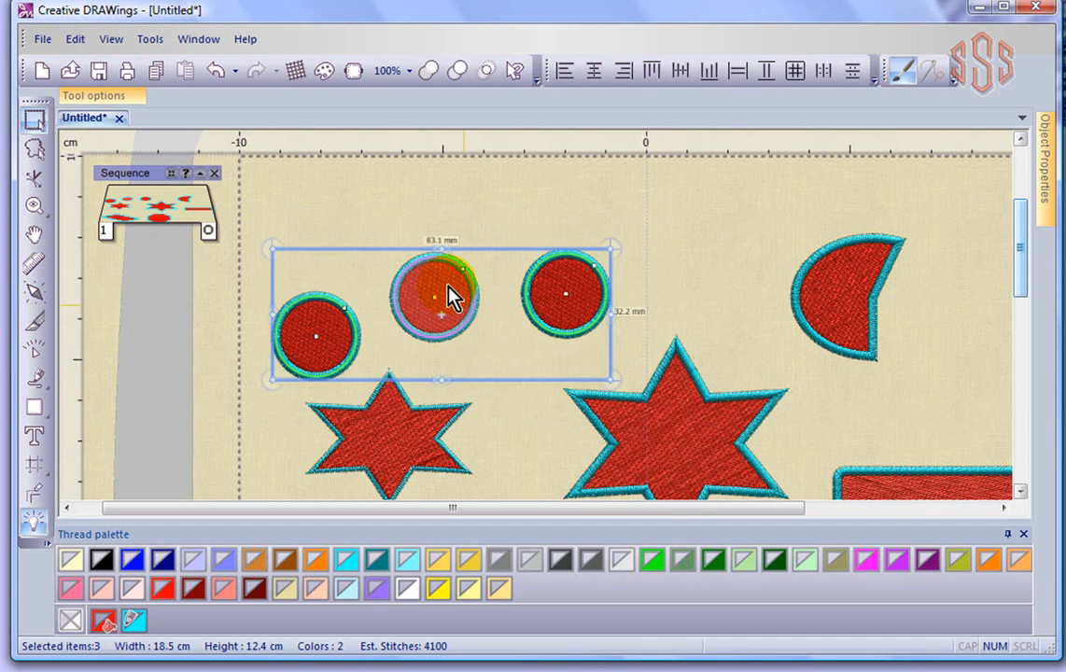
left_click_drag(457, 297, 454, 250)
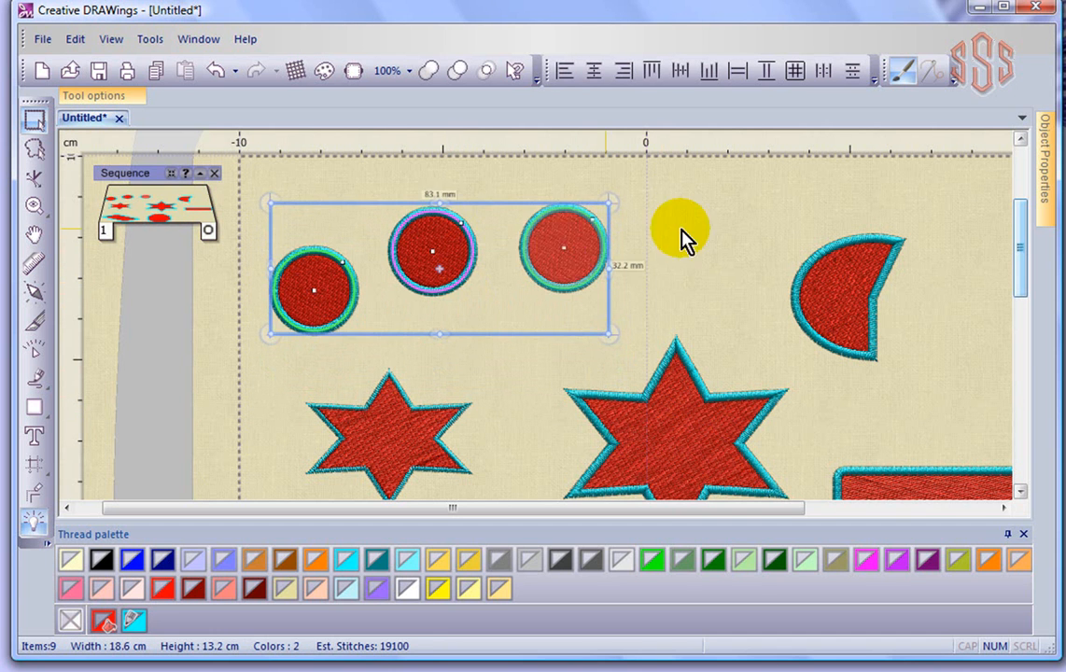
- Select the three circles and the half-moon with one rectangle and move them up together
left_click(719, 229)
left_click_drag(252, 168, 946, 403)
left_click_drag(853, 341, 838, 283)
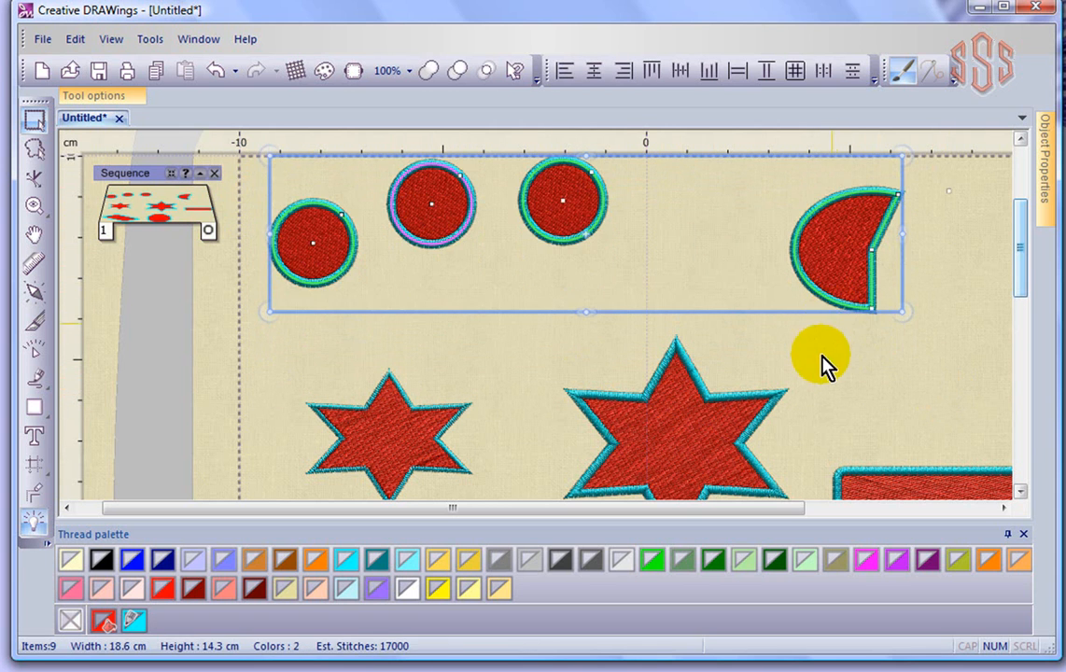
left_click(892, 390)
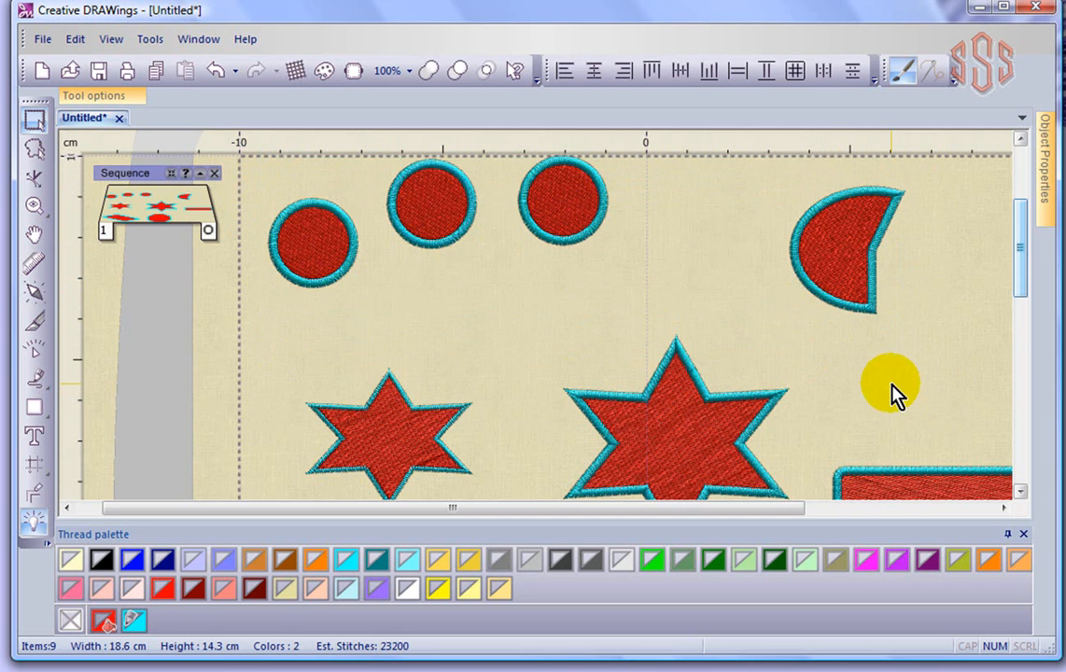
- Select the top-left circle with Rectangle selection, then clear the selection
left_click(34, 131)
left_click(291, 254)
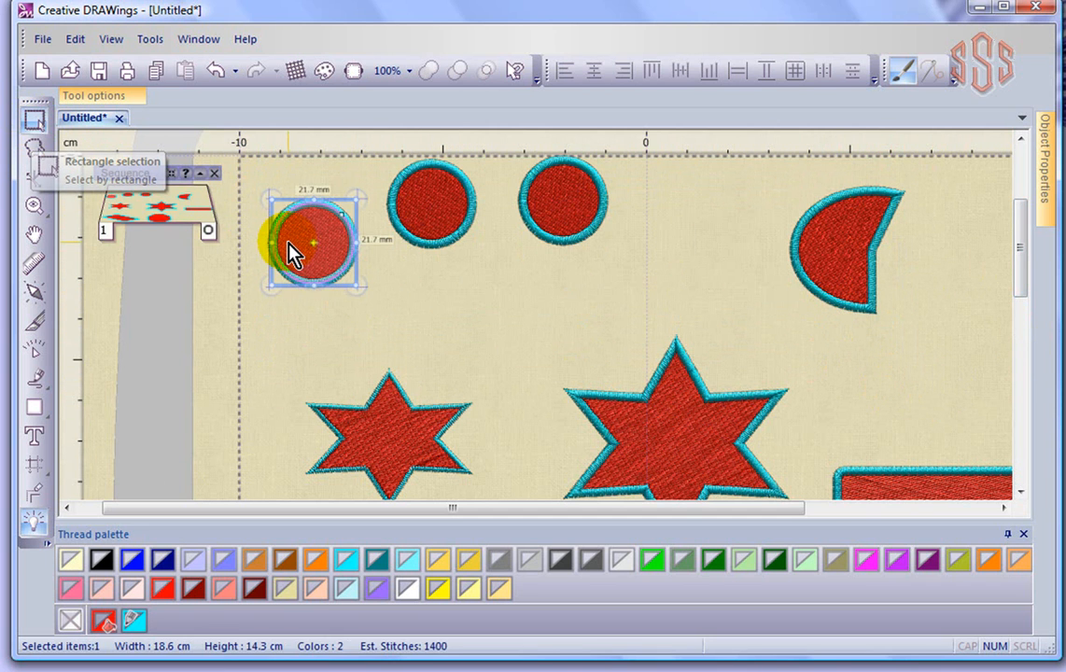
left_click(260, 182)
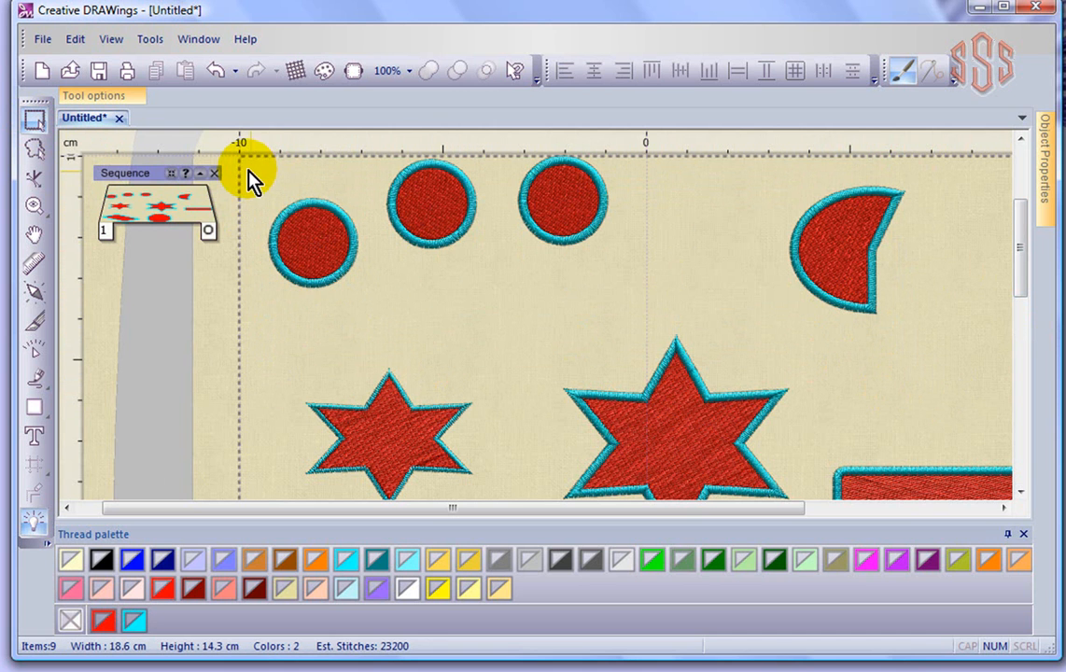
- Select both stars with a selection rectangle and move them up and to the left
left_click_drag(262, 324, 827, 481)
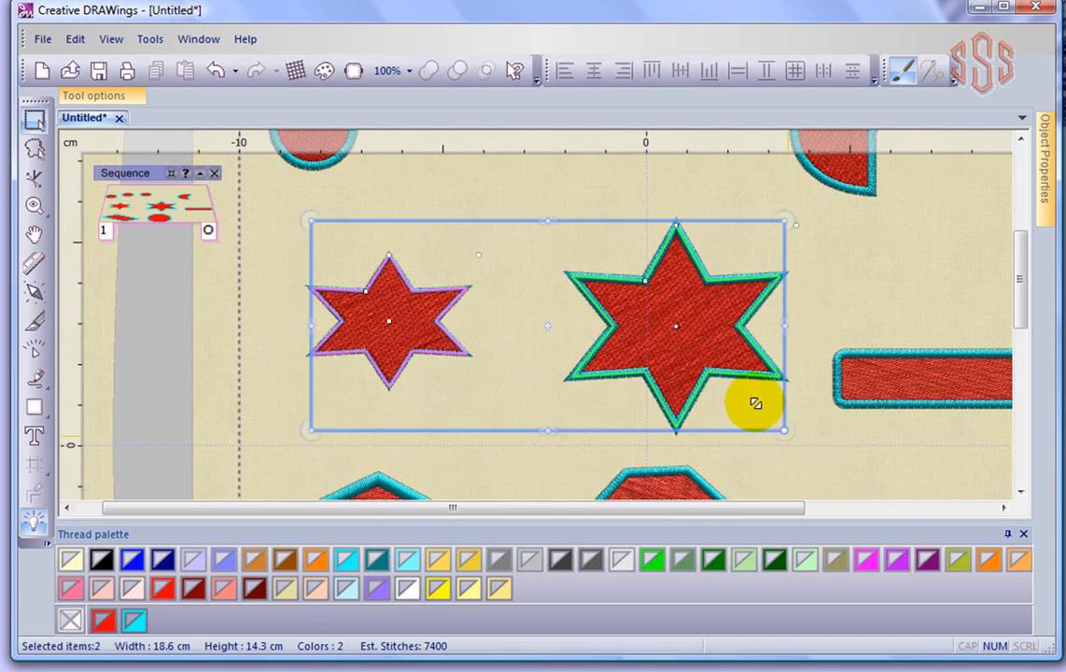
left_click_drag(673, 370, 646, 341)
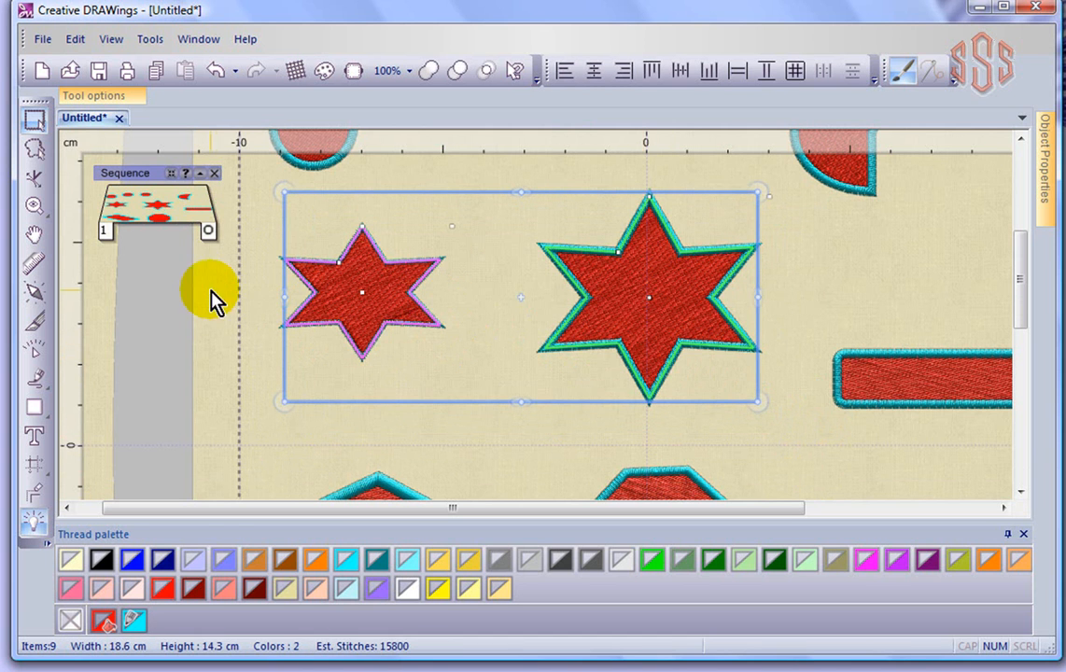
left_click(247, 282)
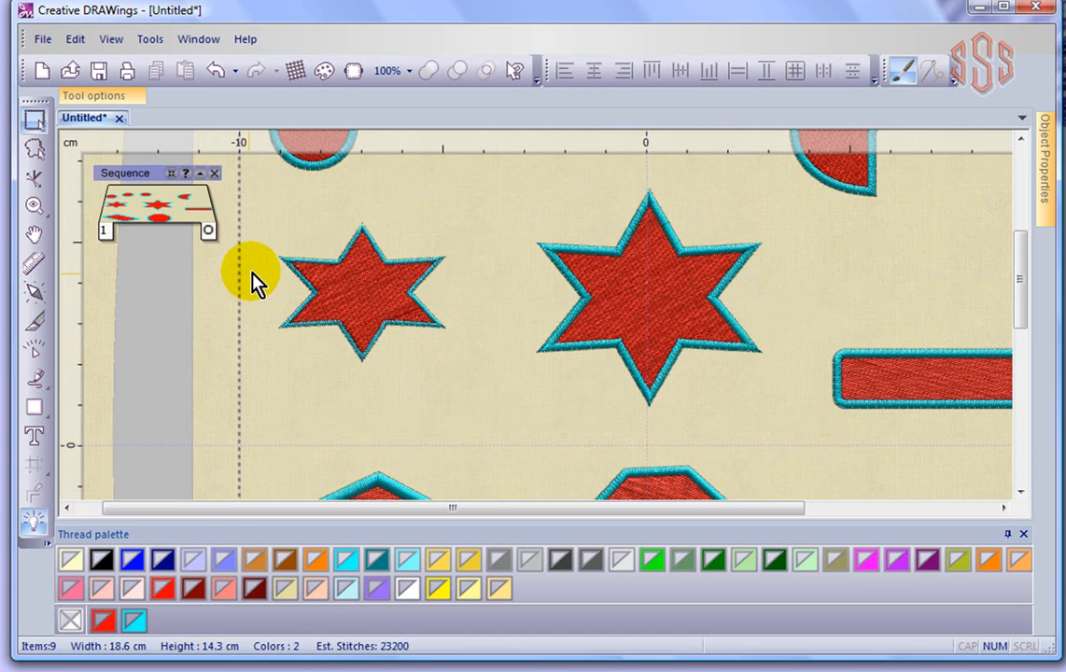
- Switch to Lasso selection and draw a lasso outline around the top-left circle to select it
left_click(33, 150)
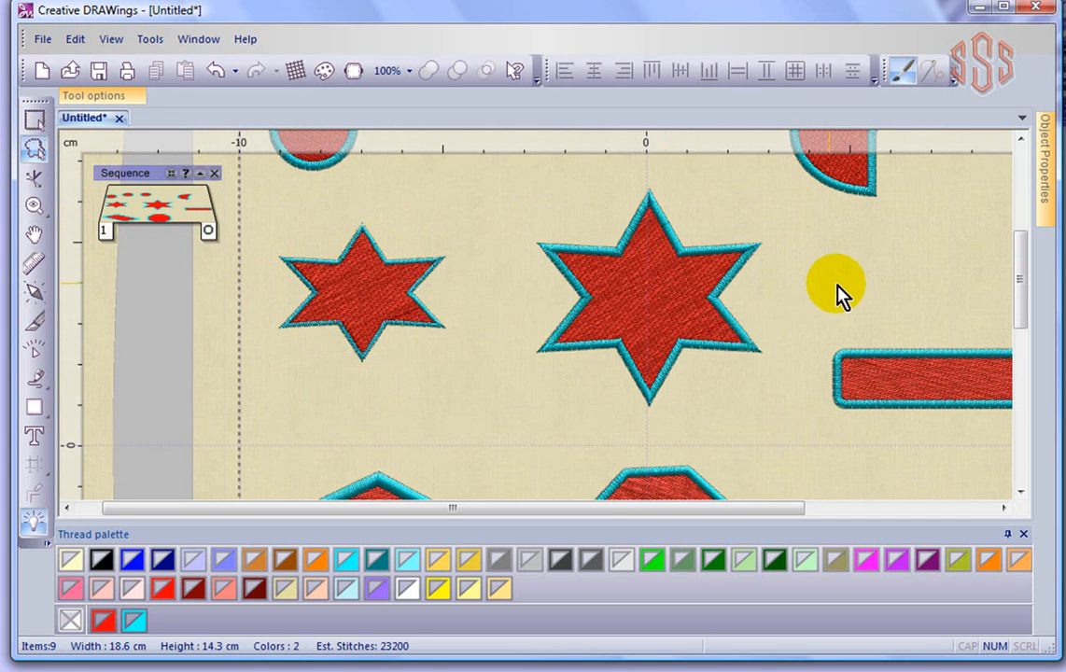
left_click_drag(1019, 281, 1020, 231)
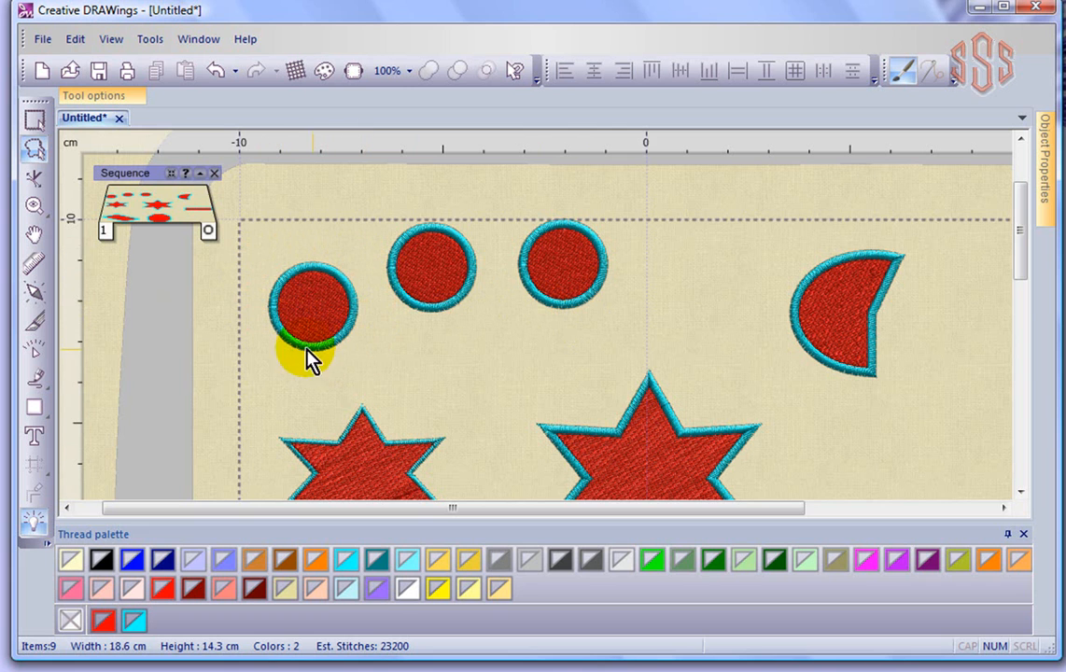
mouse_move(270, 235)
left_mouse_down()
mouse_move(320, 251)
mouse_move(357, 241)
left_mouse_up()
left_click(358, 240)
left_click(374, 312)
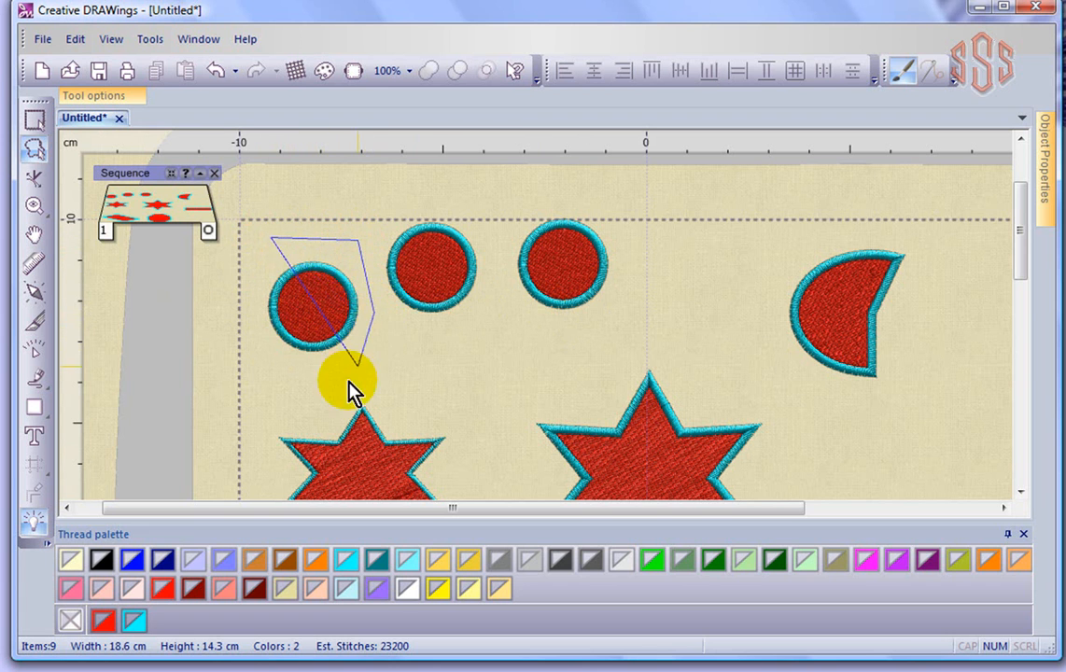
left_click(324, 394)
double_click(251, 385)
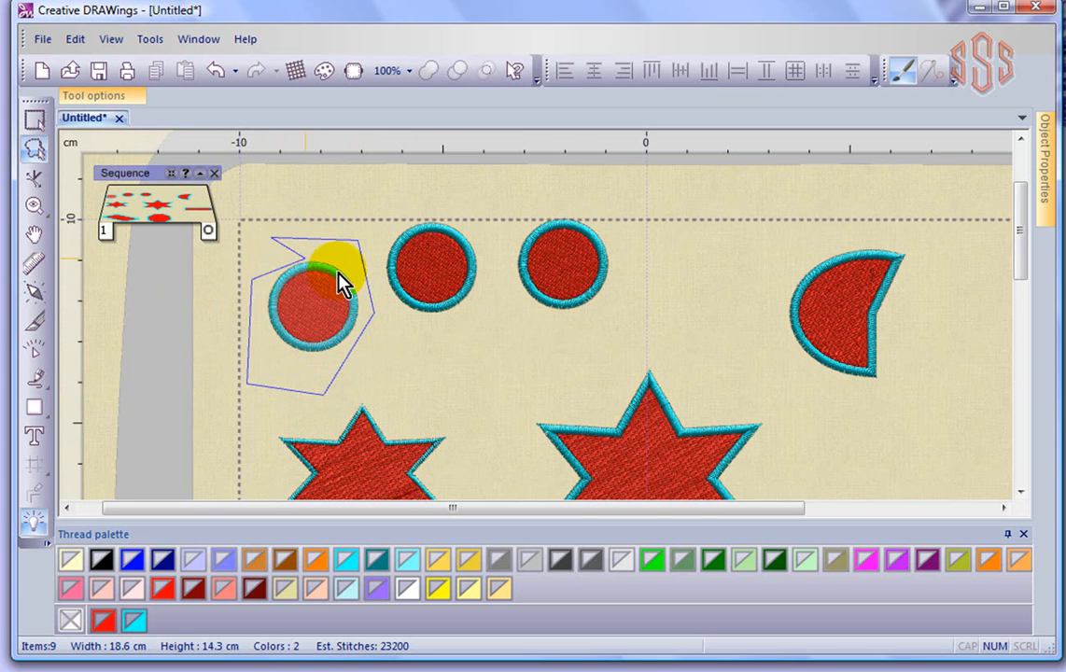
left_click(259, 249)
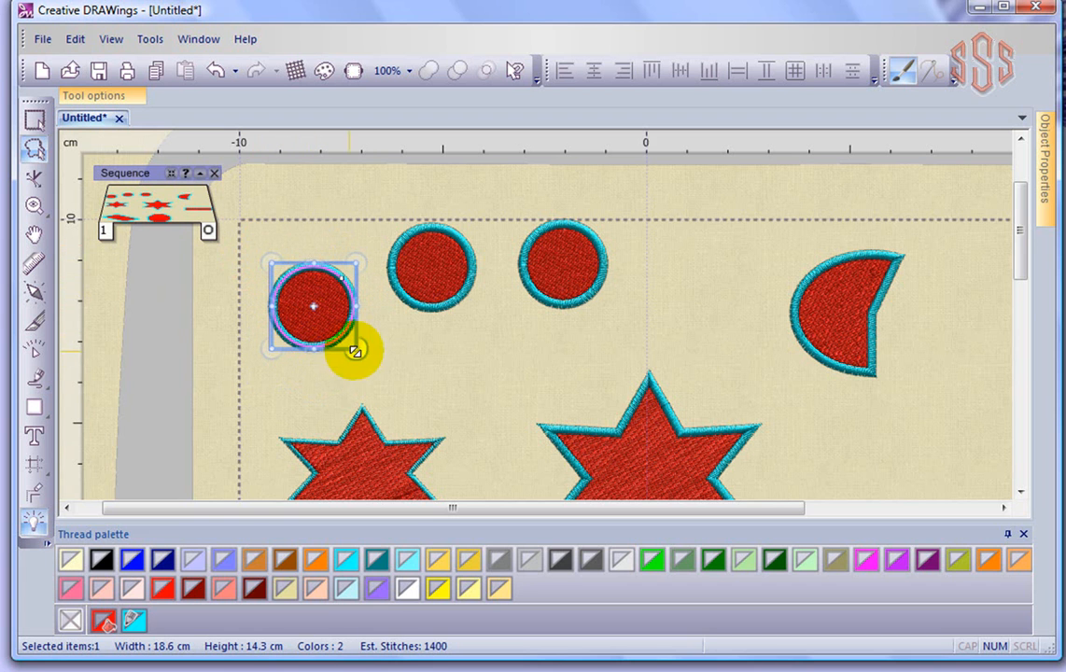
left_click(451, 373)
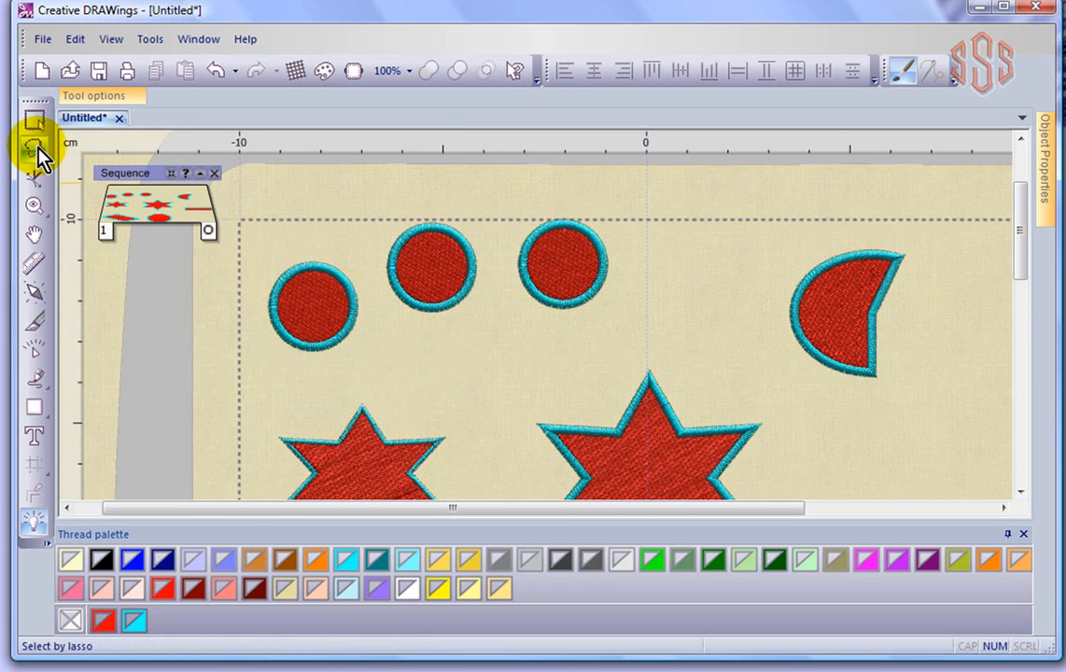
- Draw a lasso outline around the first two circles to select them together
left_click(259, 236)
left_click(408, 196)
left_click(487, 224)
left_click(492, 310)
left_click(446, 367)
left_click(349, 377)
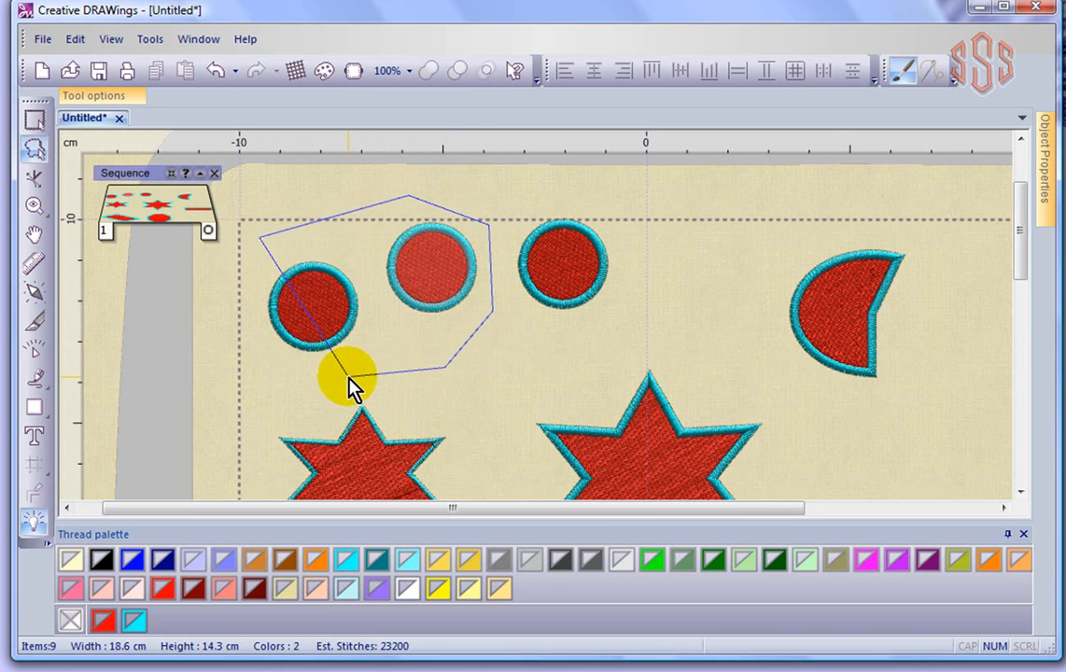
left_click(240, 360)
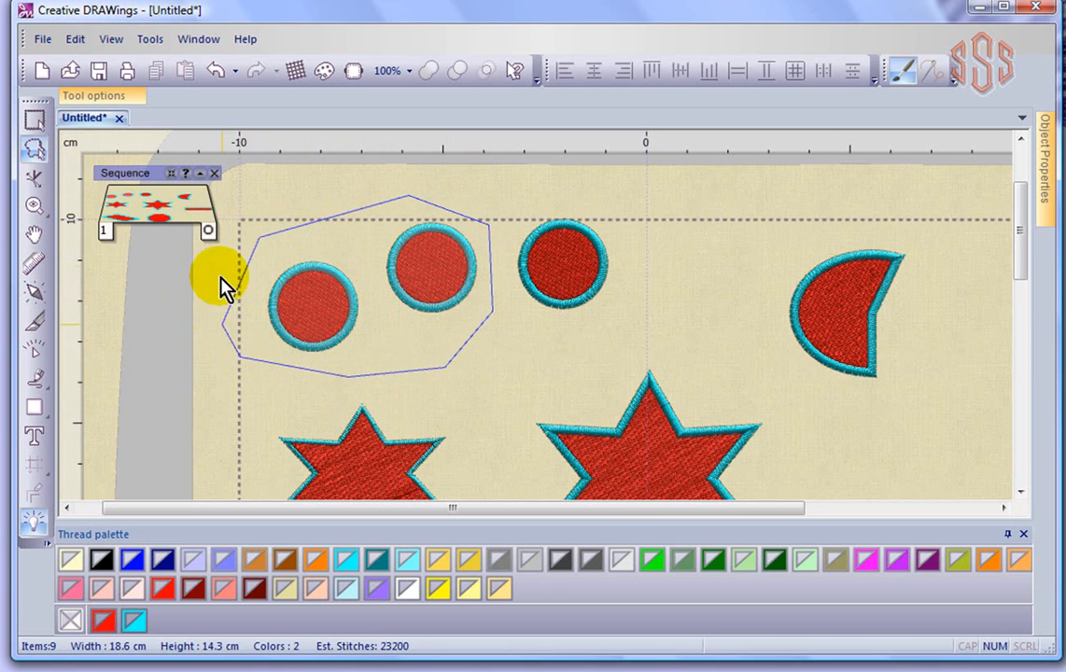
right_click(241, 263)
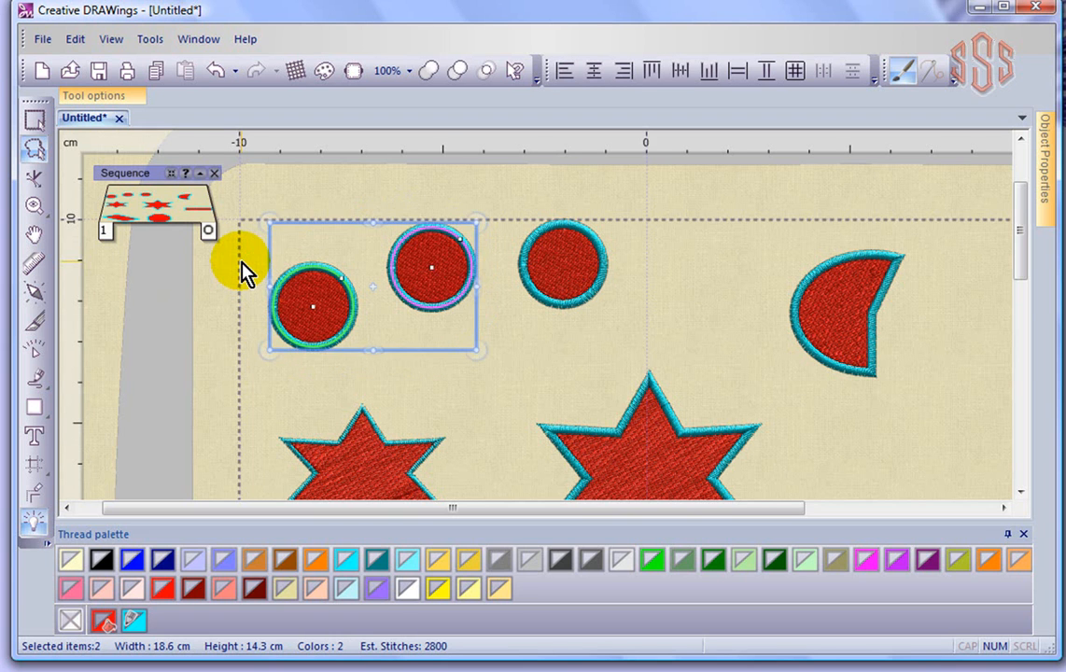
left_click(540, 376)
- Switch back to Rectangle selection and move the middle top circle down between the two stars
scroll(565, 329, "down", 3)
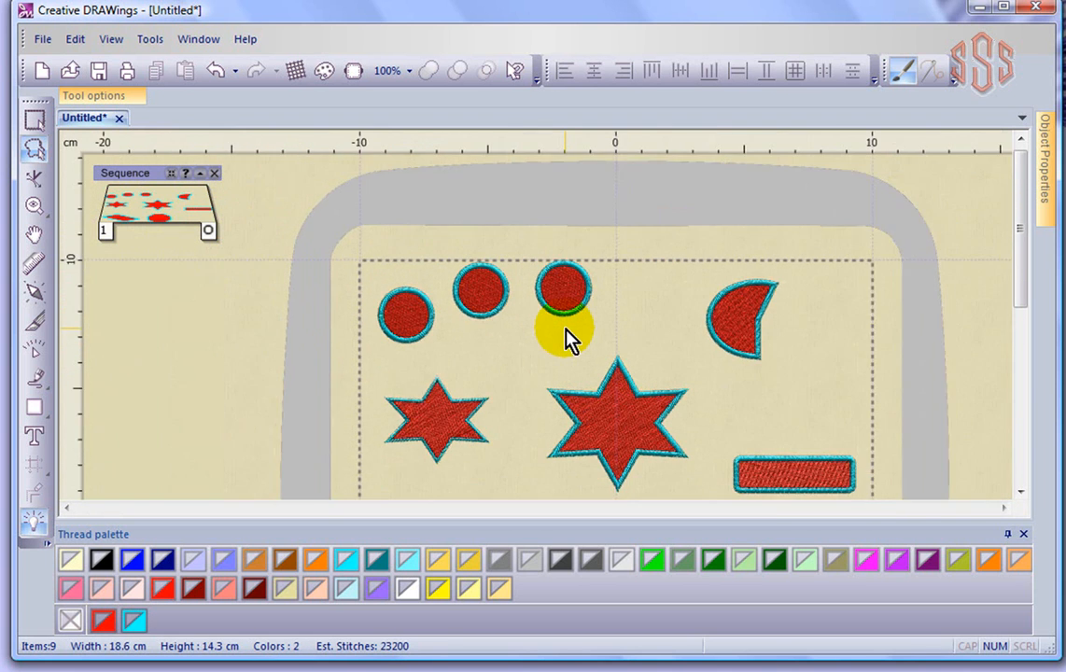
left_click(34, 119)
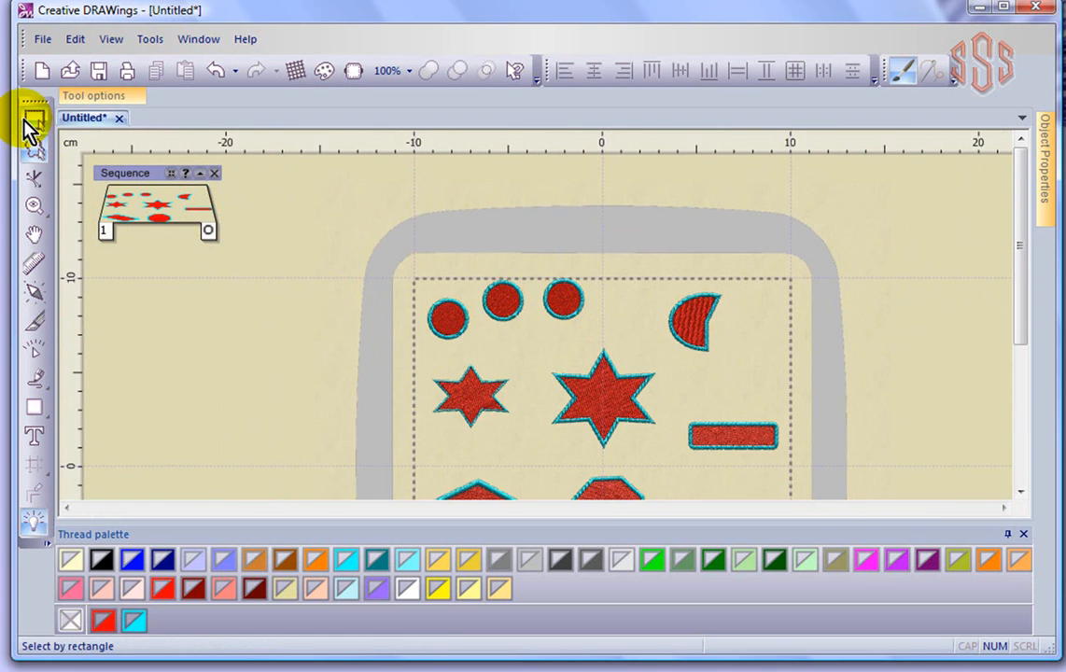
left_click_drag(498, 311, 523, 399)
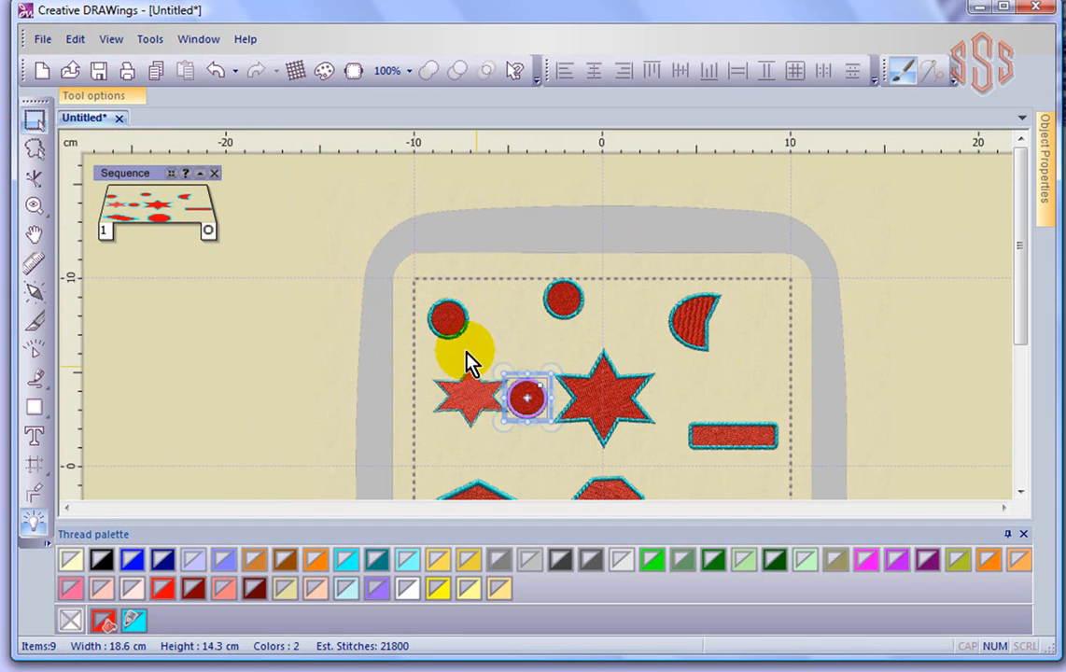
- Select the top-left circle and move it down and right so it sits above the small star's right side
left_click(449, 321)
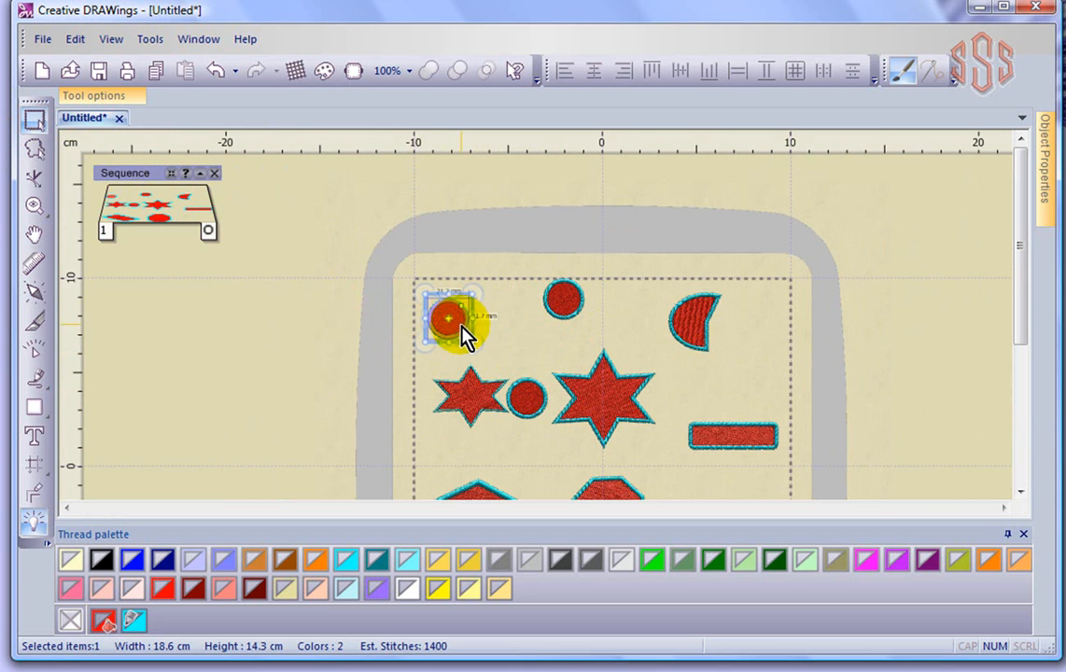
left_click_drag(462, 332, 496, 367)
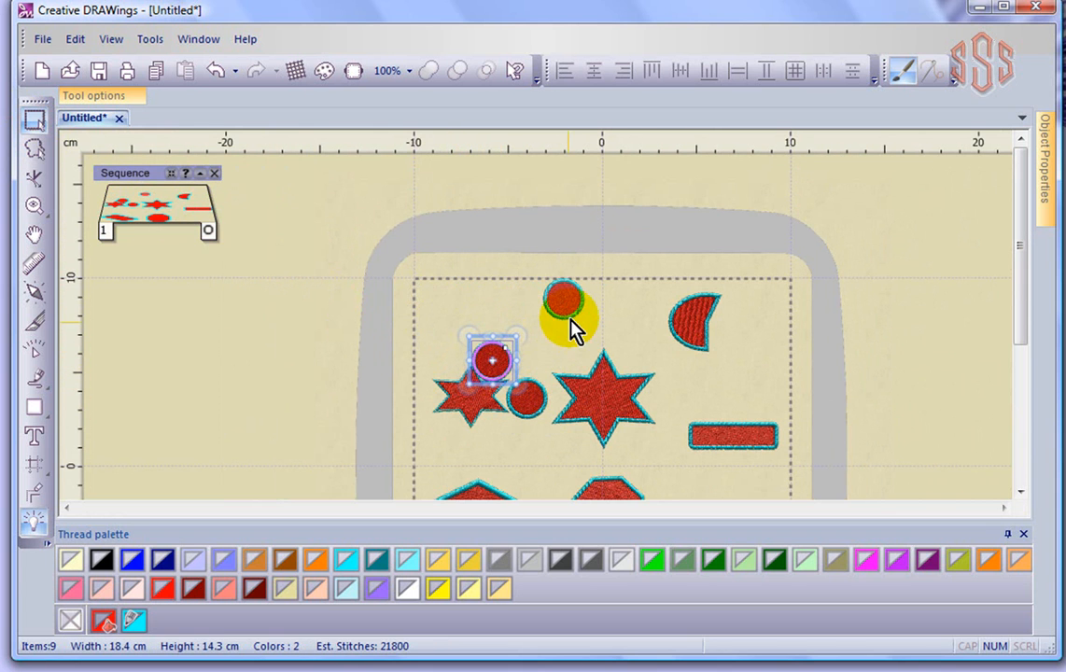
- Move the top middle circle down and left so it overlaps the other two circles beside the small star
left_click(562, 302)
left_click_drag(562, 303, 523, 373)
scroll(524, 440, "up", 5)
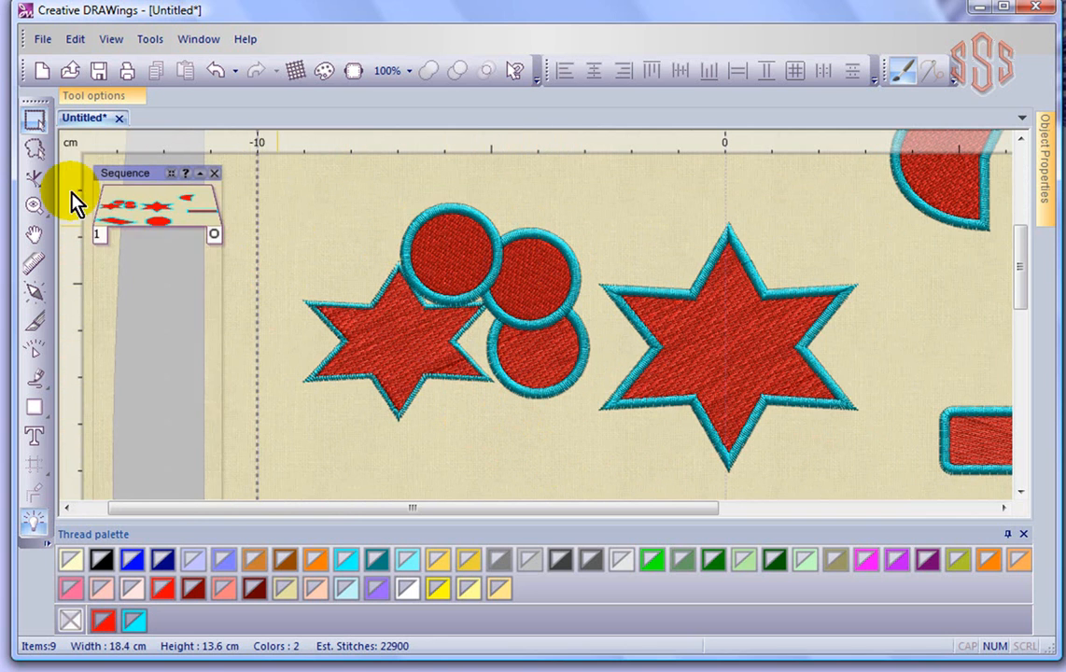
- Switch to Lasso selection and draw a lasso outline to select the upper-right circle of the overlapping group
left_click(34, 152)
mouse_move(518, 197)
left_mouse_down()
mouse_move(574, 207)
mouse_move(606, 263)
mouse_move(596, 303)
mouse_move(563, 333)
mouse_move(507, 352)
mouse_move(462, 335)
mouse_move(444, 266)
left_mouse_up()
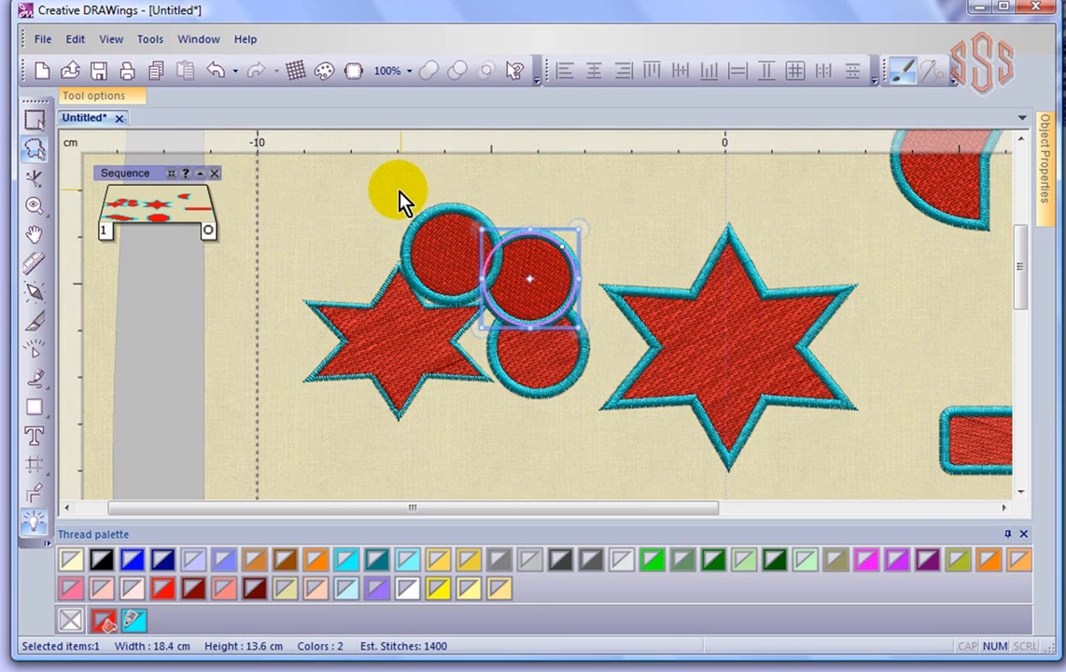
- Cancel a second lasso outline and switch back to Rectangle selection
left_click(365, 191)
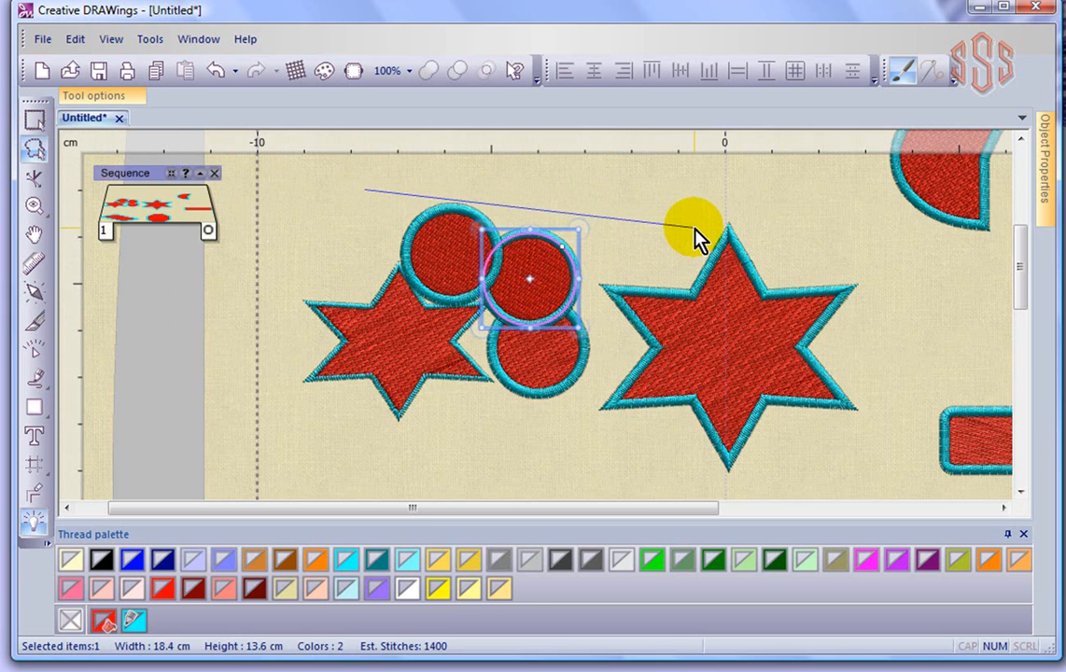
right_click(694, 227)
left_click(34, 118)
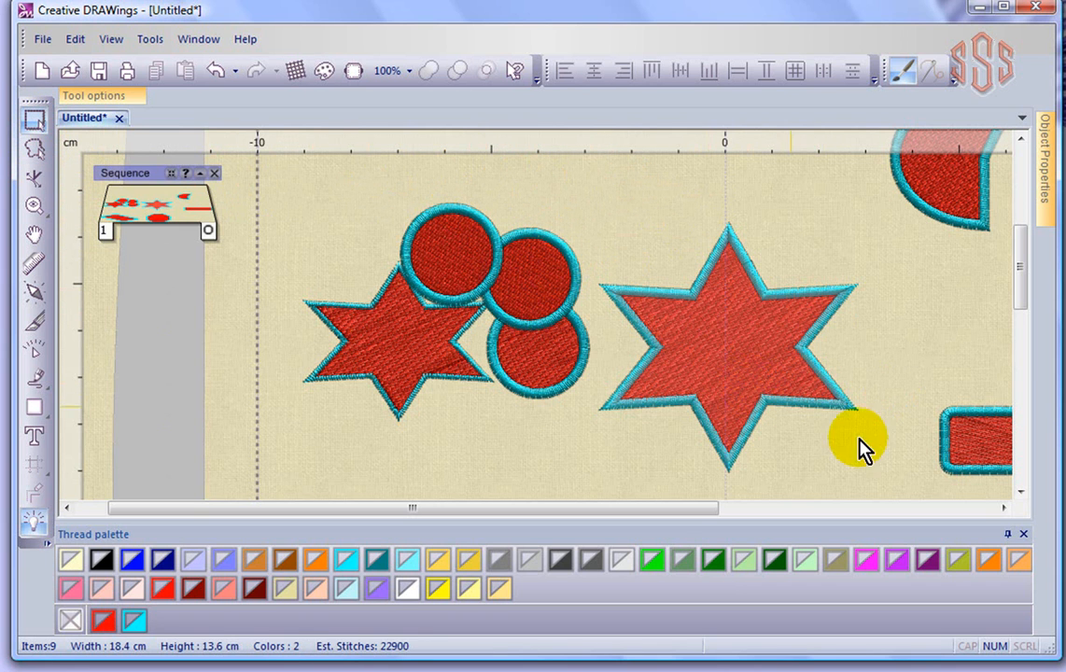
- Select the long rectangle and try rotating it by a corner handle, then cancel the rotation
left_click_drag(653, 510, 804, 514)
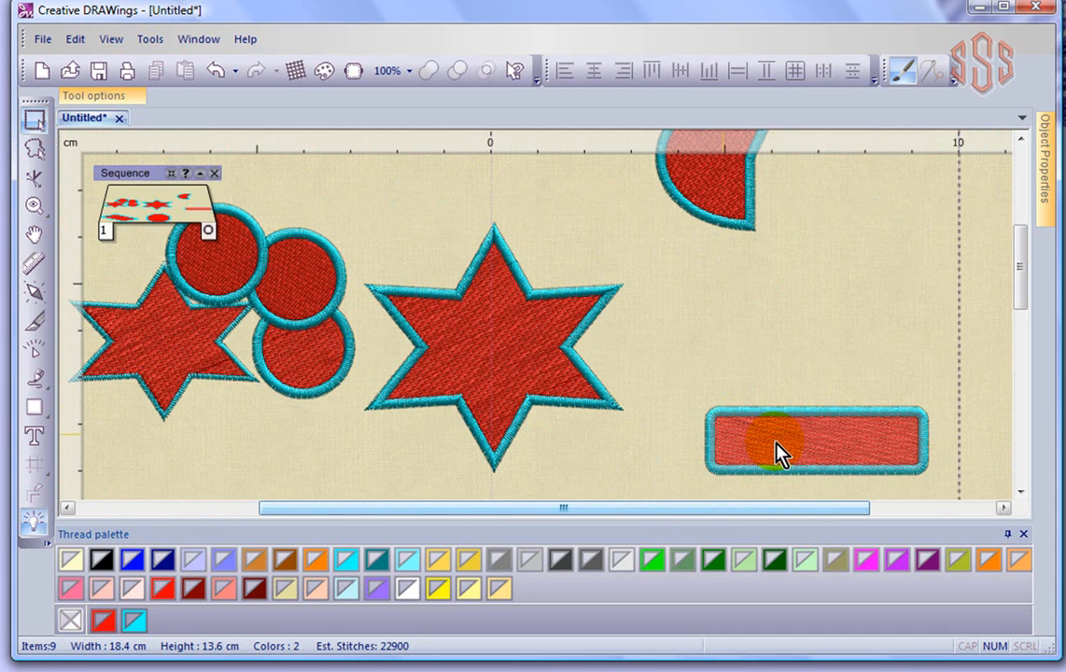
left_click(775, 442)
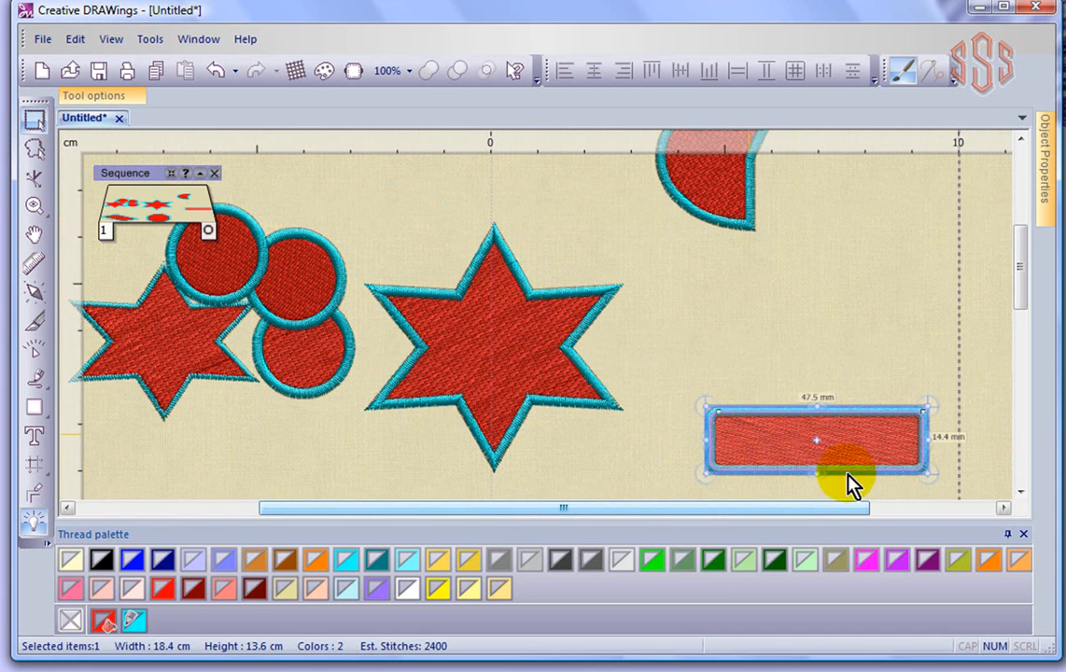
left_click_drag(1026, 294, 1026, 312)
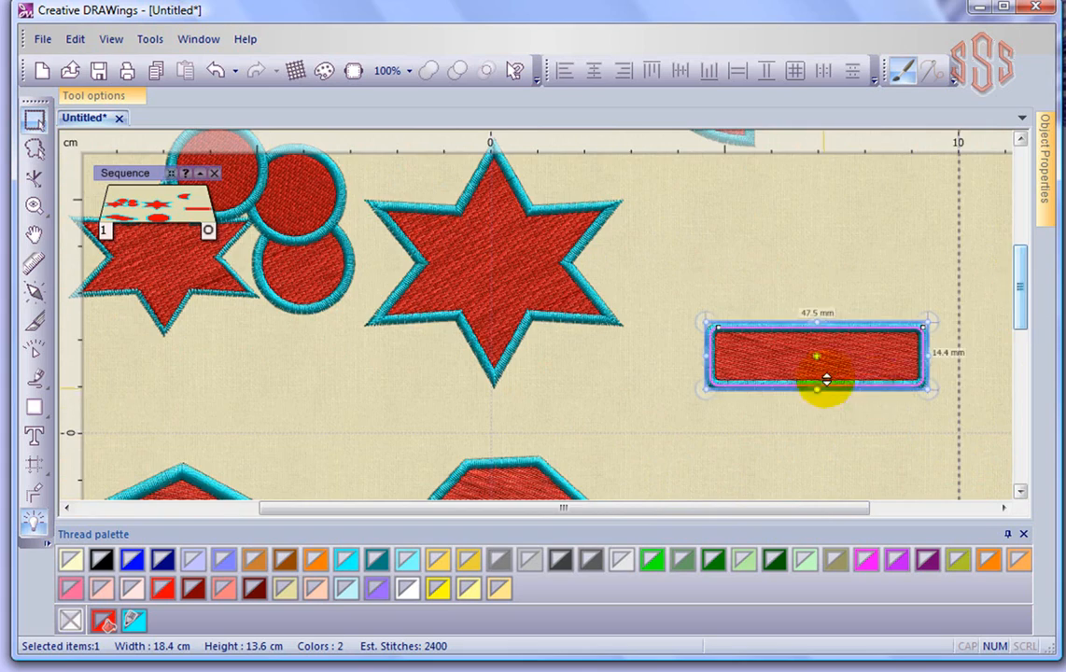
scroll(824, 387, "up", 3)
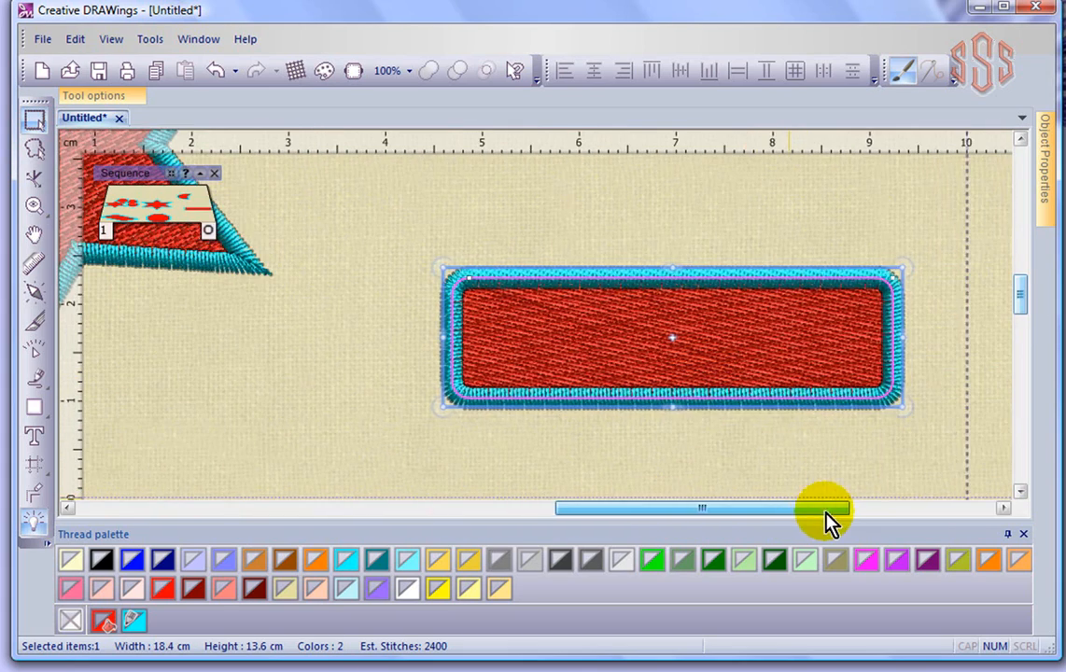
scroll(742, 340, "up", 4)
scroll(742, 340, "down", 1)
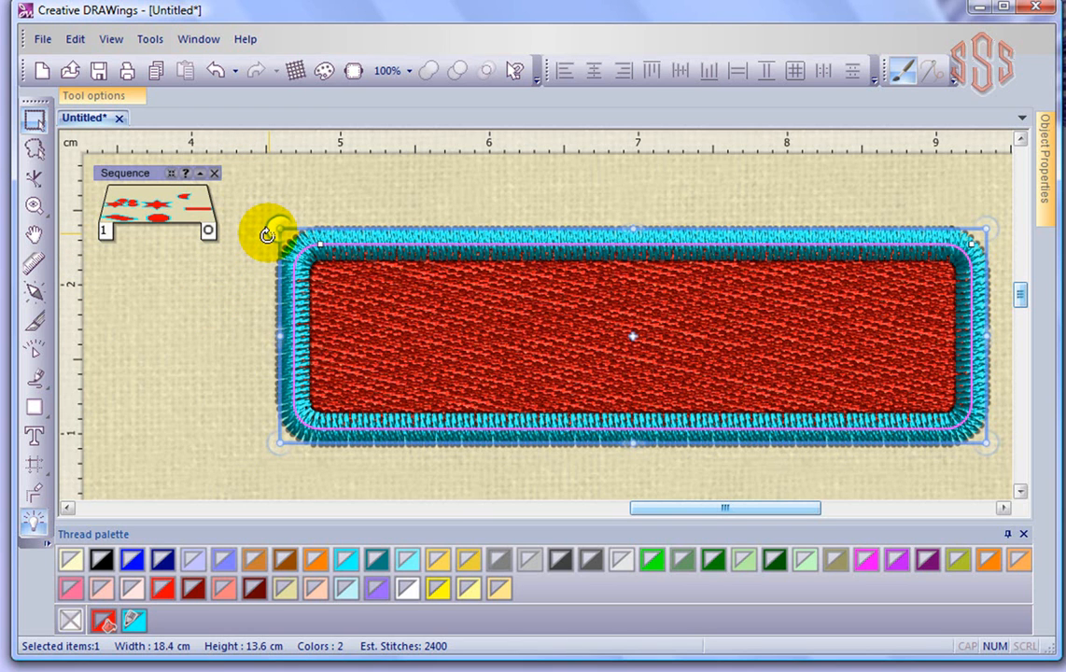
left_click_drag(267, 235, 372, 224)
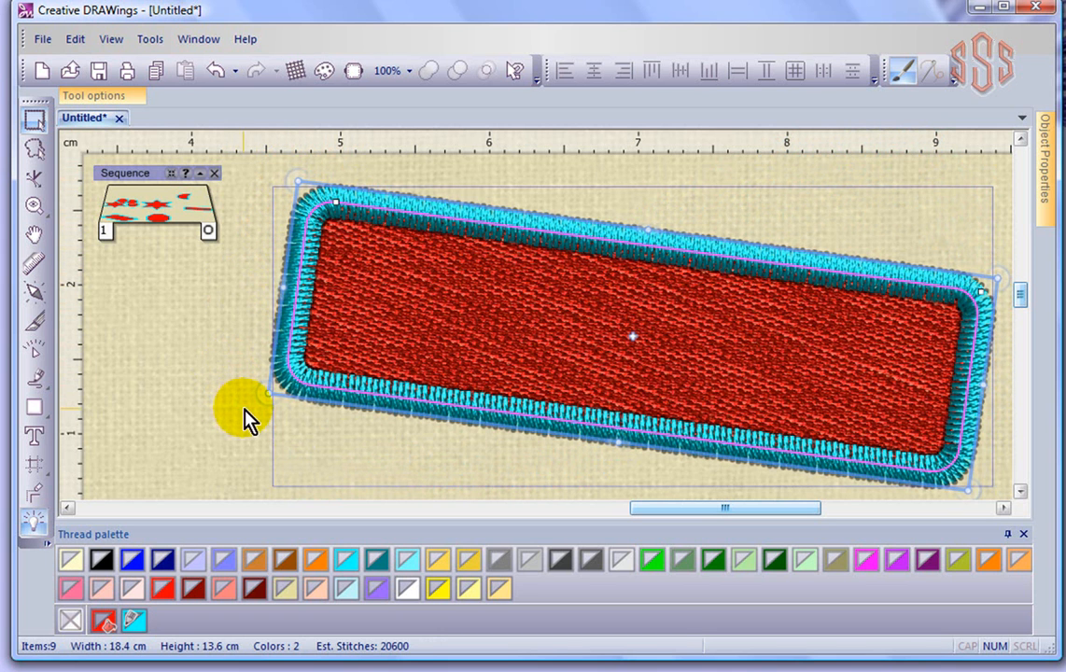
left_click_drag(264, 392, 266, 447)
key("Escape")
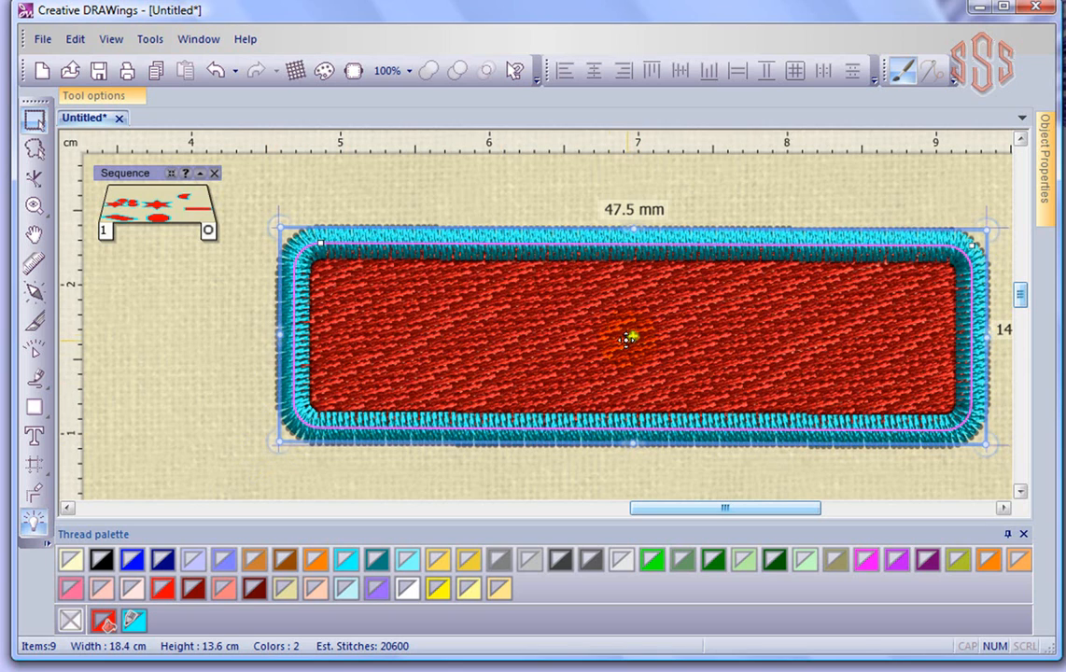
- Rotate the long rectangle around a rotation centre moved toward its left end, then return it to level
left_click_drag(269, 237, 283, 191)
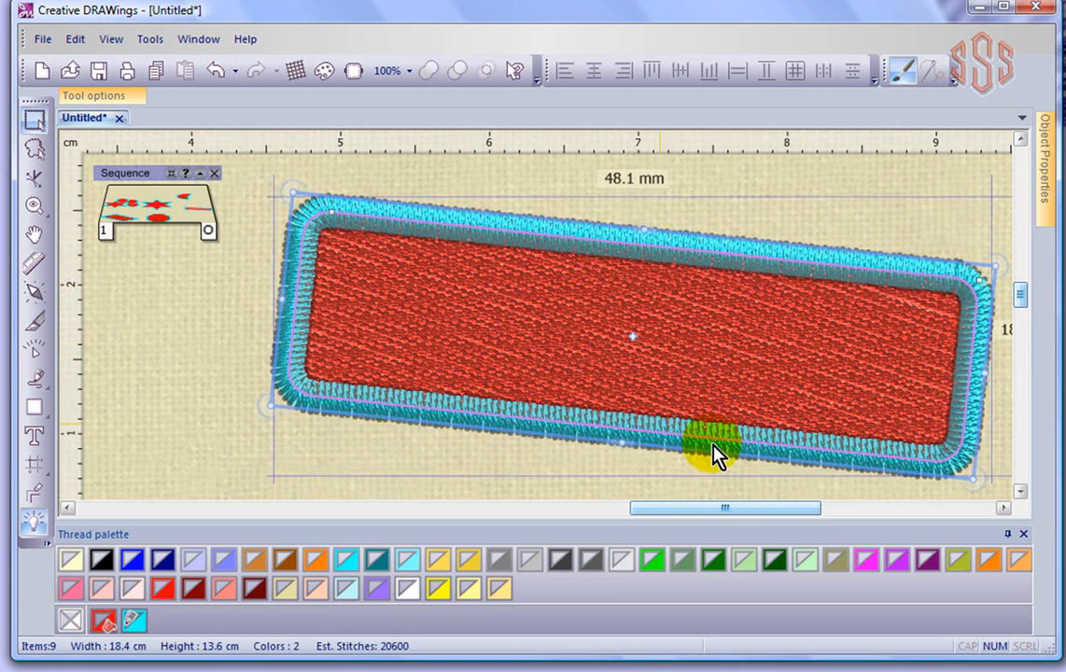
left_click_drag(633, 336, 352, 295)
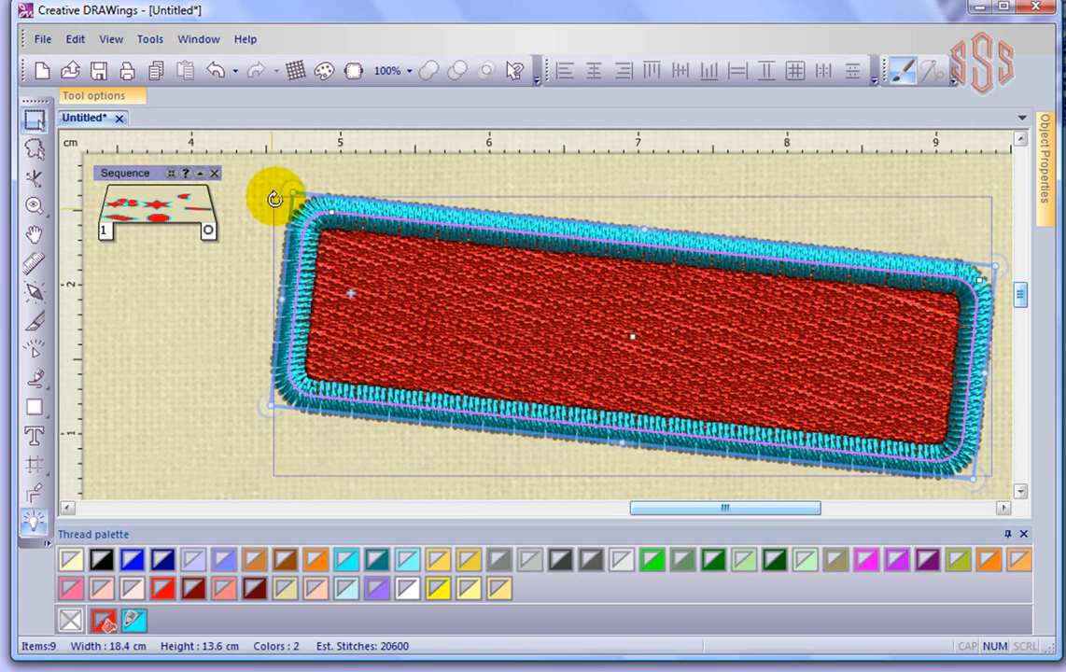
mouse_move(277, 194)
left_mouse_down()
mouse_move(269, 214)
mouse_move(272, 204)
left_mouse_up()
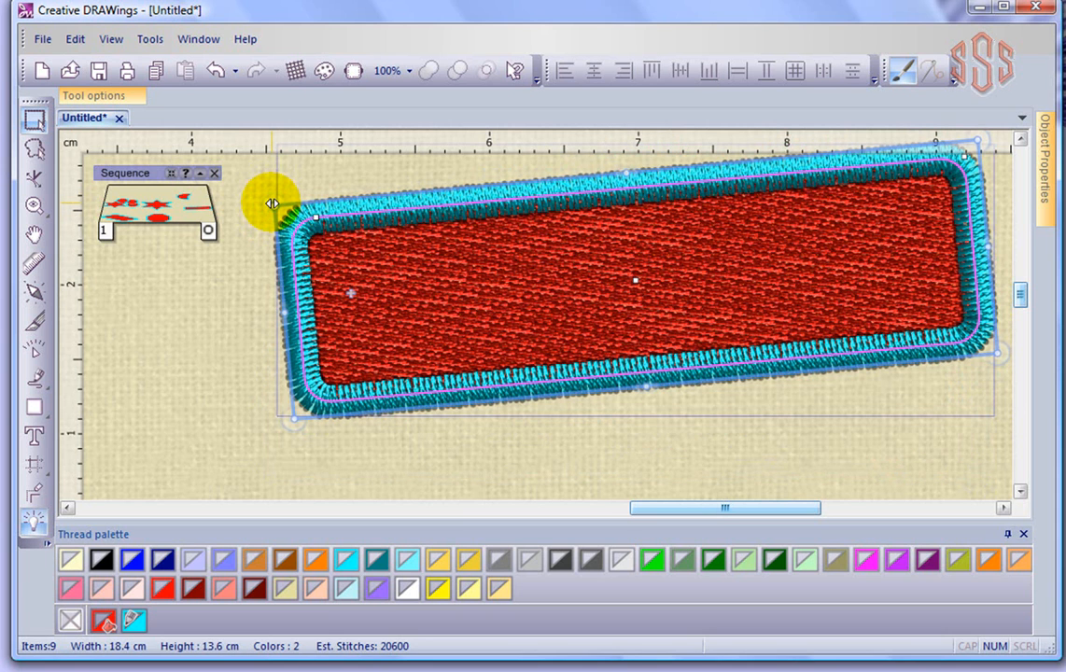
left_click(365, 302)
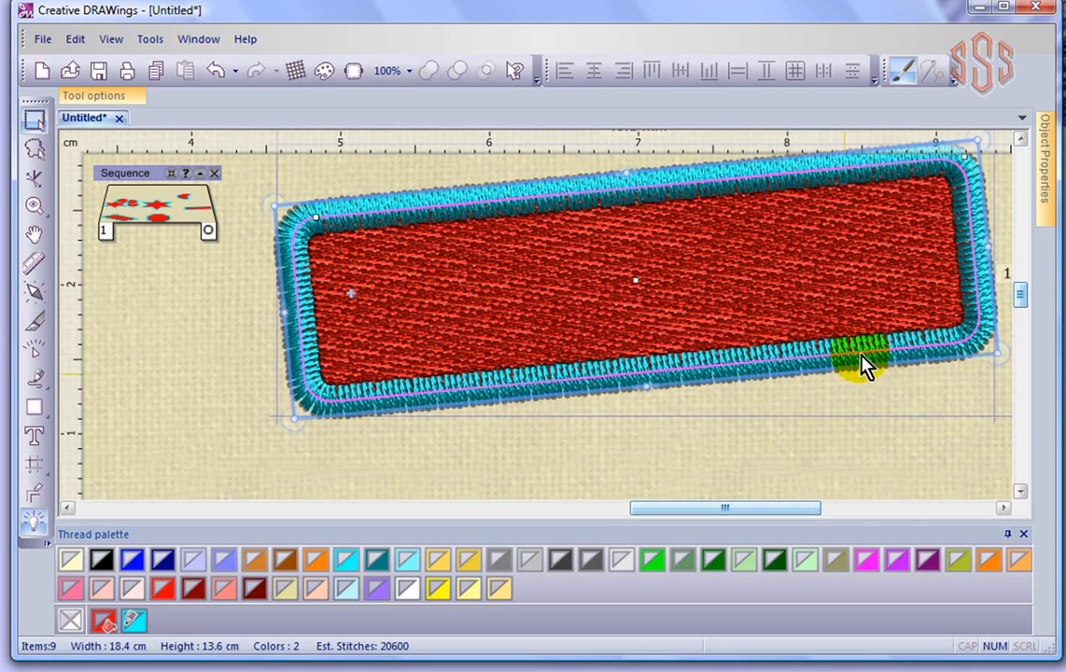
left_click_drag(1004, 349, 969, 326)
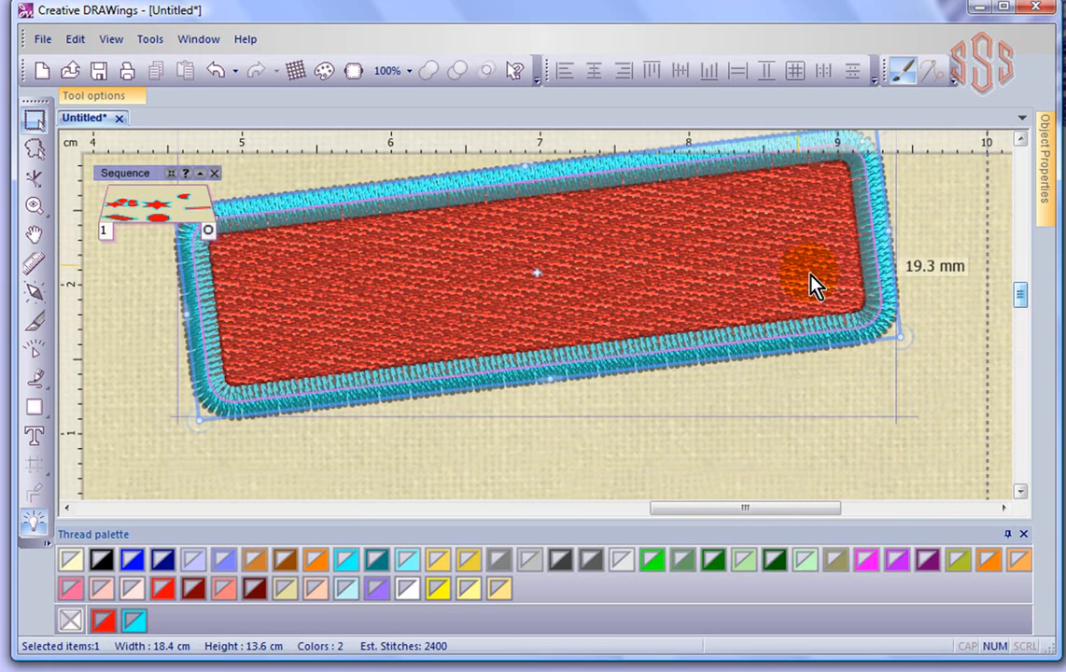
left_click(536, 271)
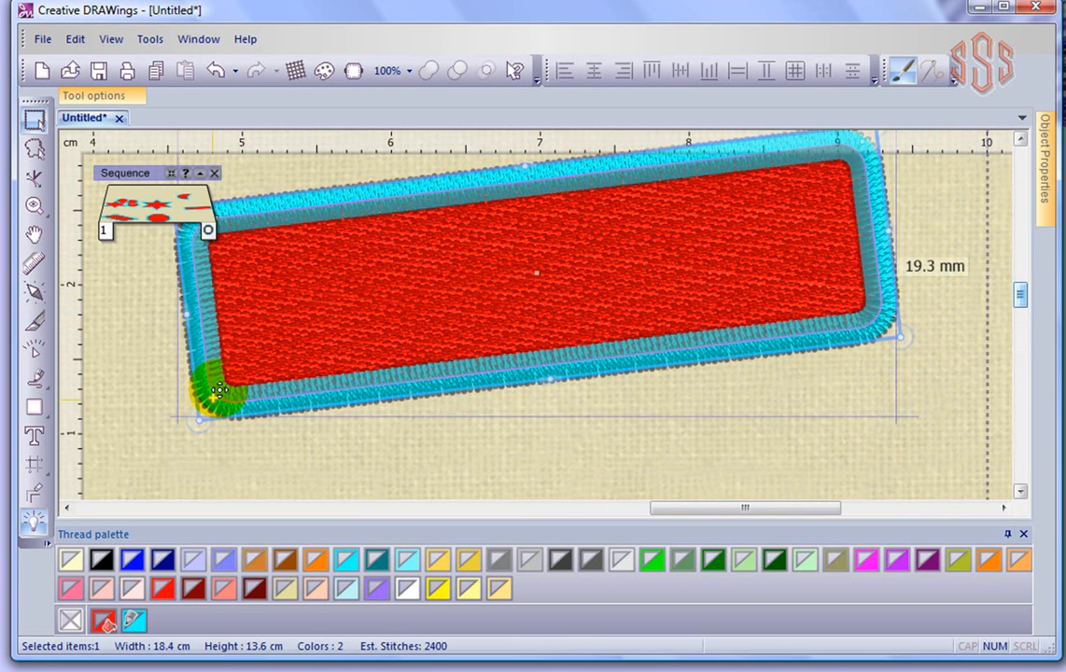
left_click(1024, 142)
left_click_drag(883, 219, 889, 336)
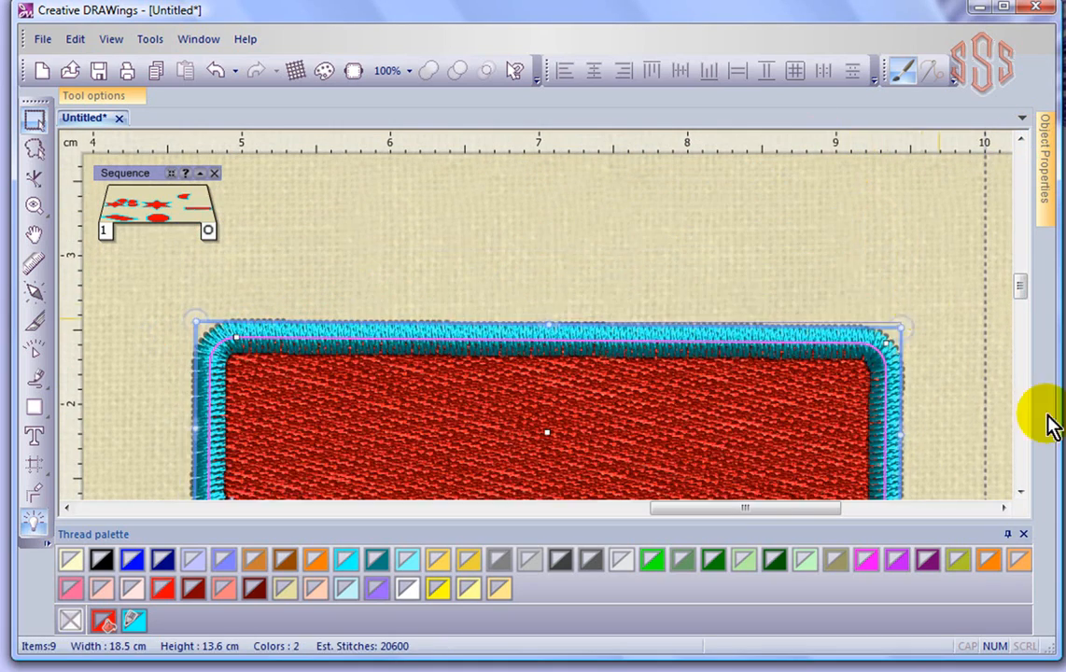
mouse_move(1021, 287)
left_mouse_down()
mouse_move(1023, 304)
mouse_move(1023, 293)
left_mouse_up()
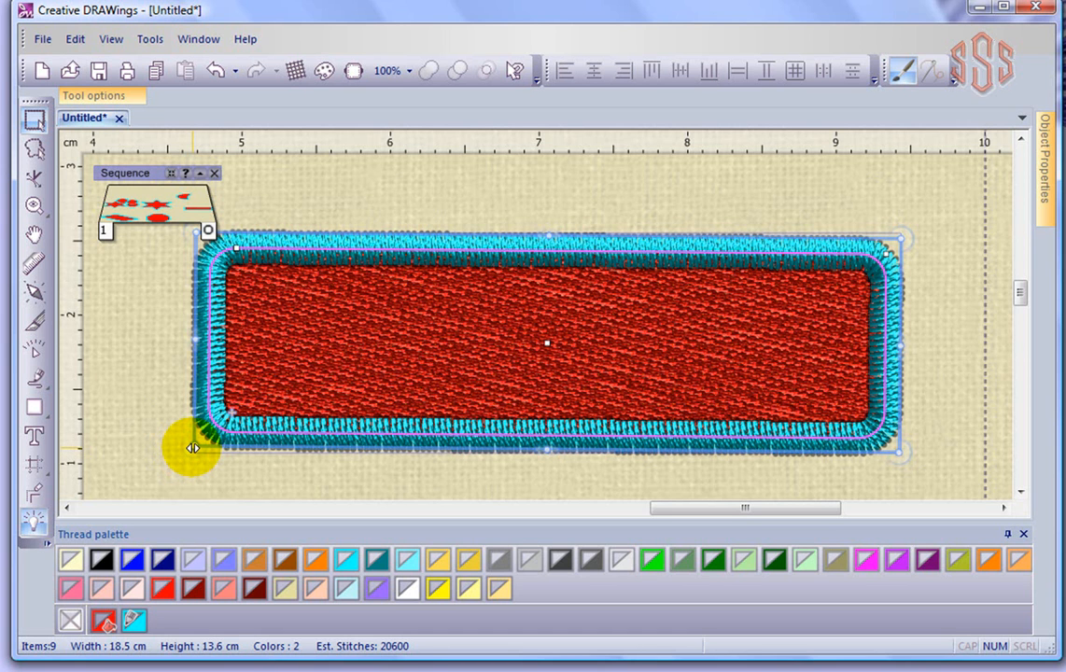
- Shrink the rectangle from its lower-left corner, then stretch its left side back outward
left_click_drag(192, 448, 347, 367)
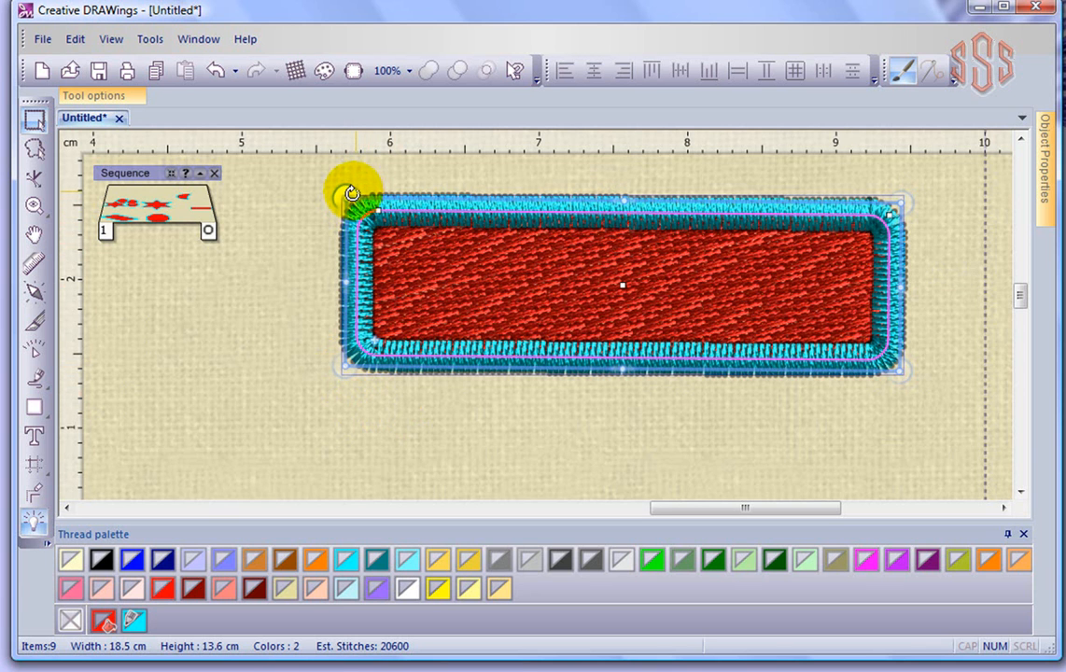
left_click_drag(344, 191, 283, 179)
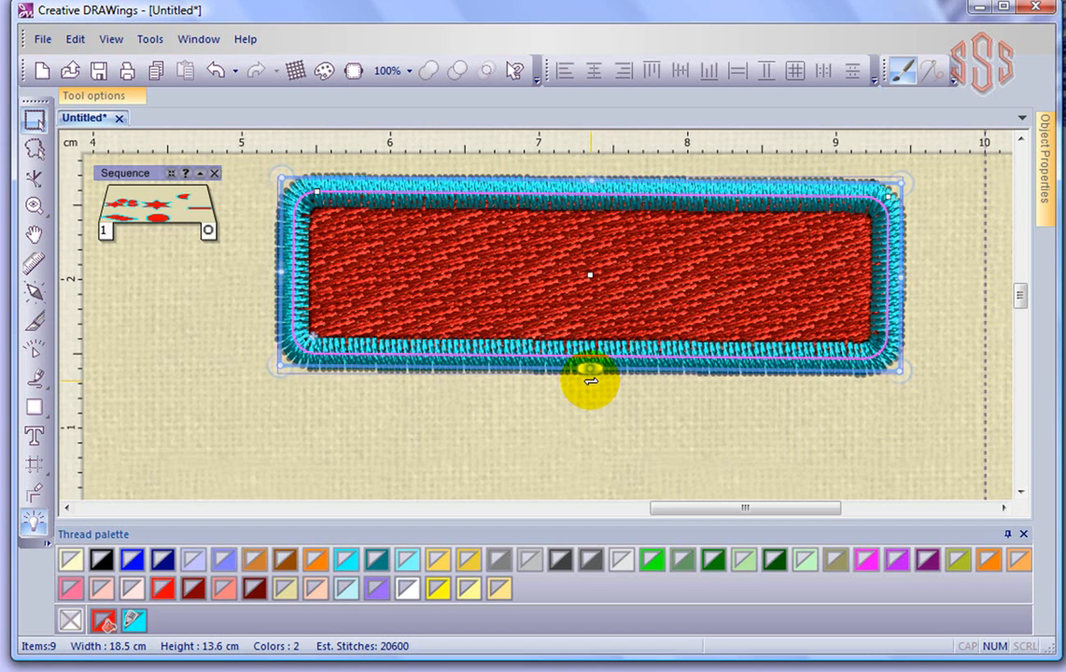
- Skew the rectangle's bottom edge into a parallelogram and stretch it taller, then remove the skew
mouse_move(591, 381)
left_mouse_down()
mouse_move(633, 381)
mouse_move(555, 381)
mouse_move(603, 378)
left_mouse_up()
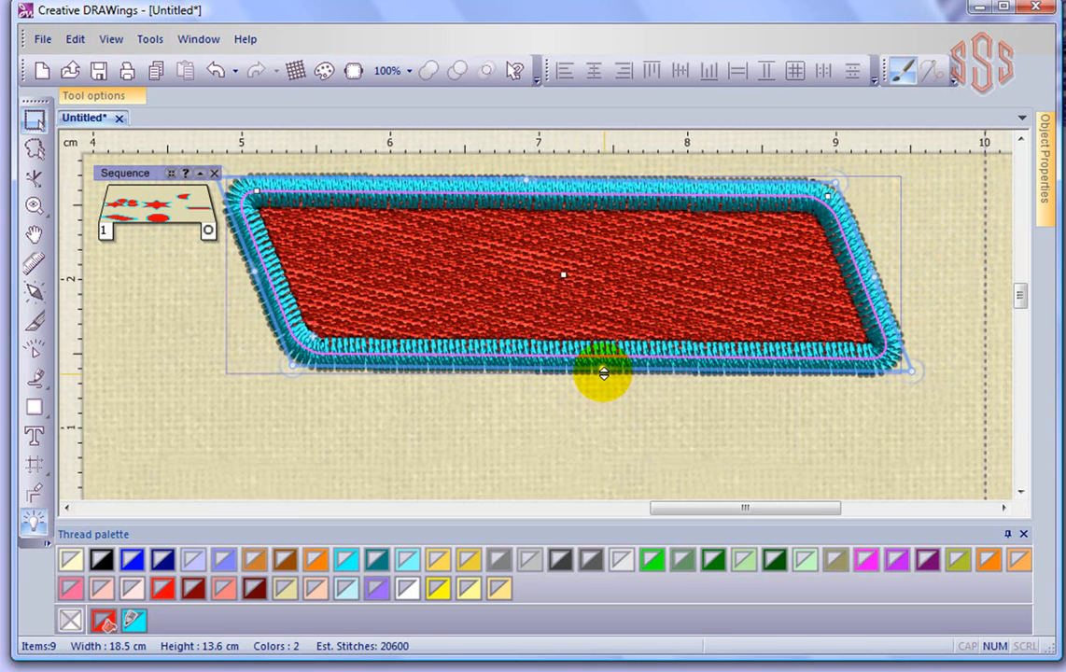
mouse_move(602, 371)
left_click_drag(601, 371, 603, 408)
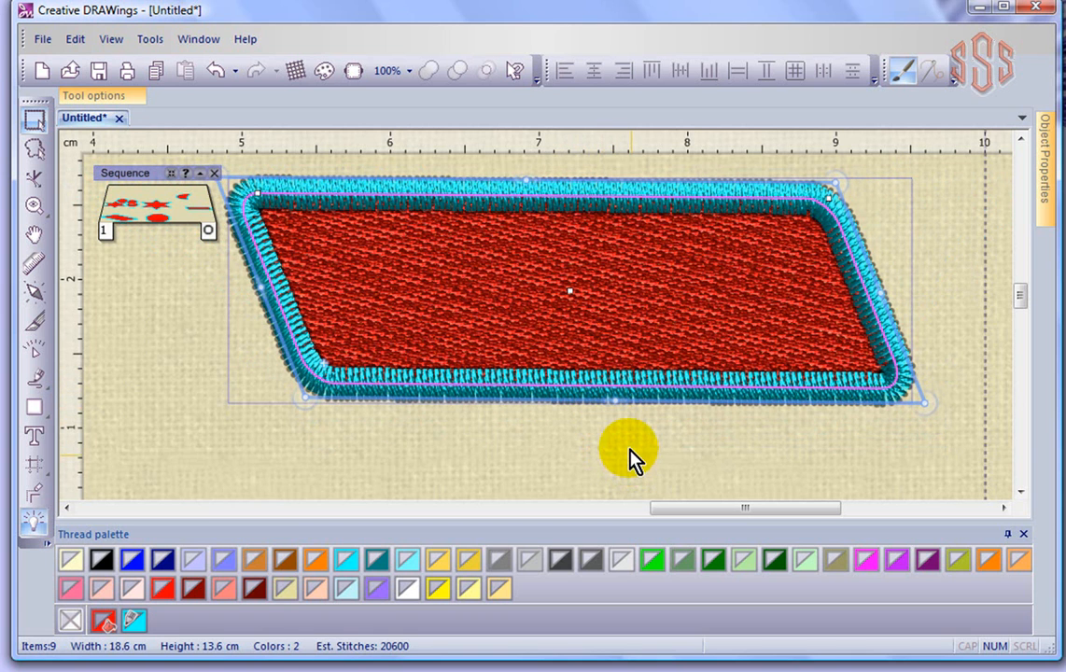
left_click_drag(620, 403, 623, 452)
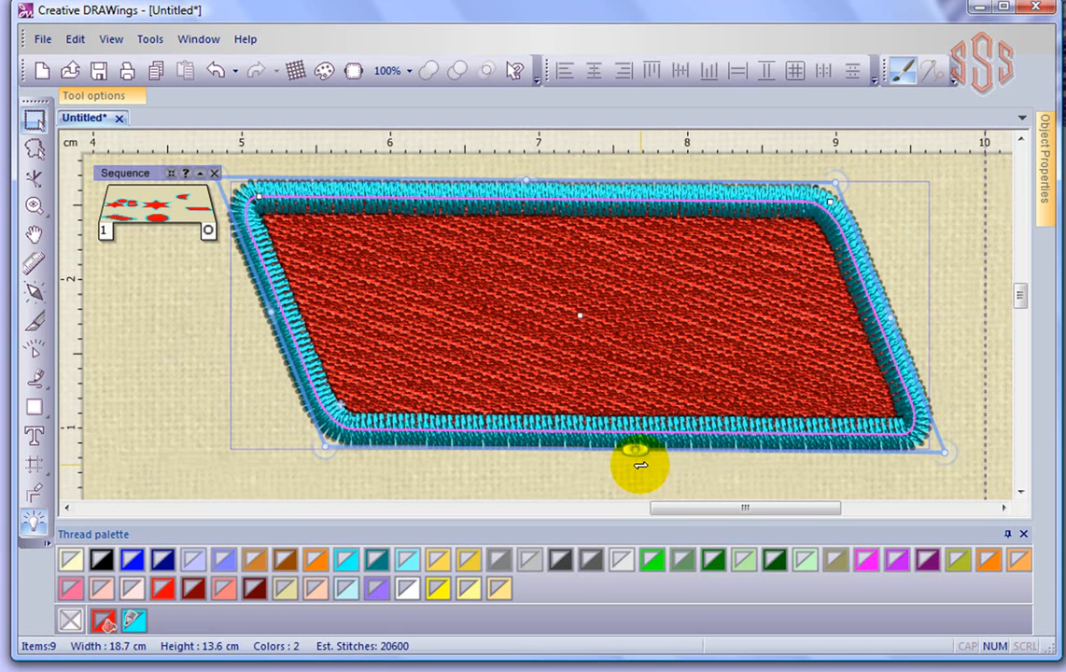
mouse_move(630, 456)
left_mouse_down()
mouse_move(609, 452)
mouse_move(623, 455)
left_mouse_up()
left_click_drag(622, 456, 623, 458)
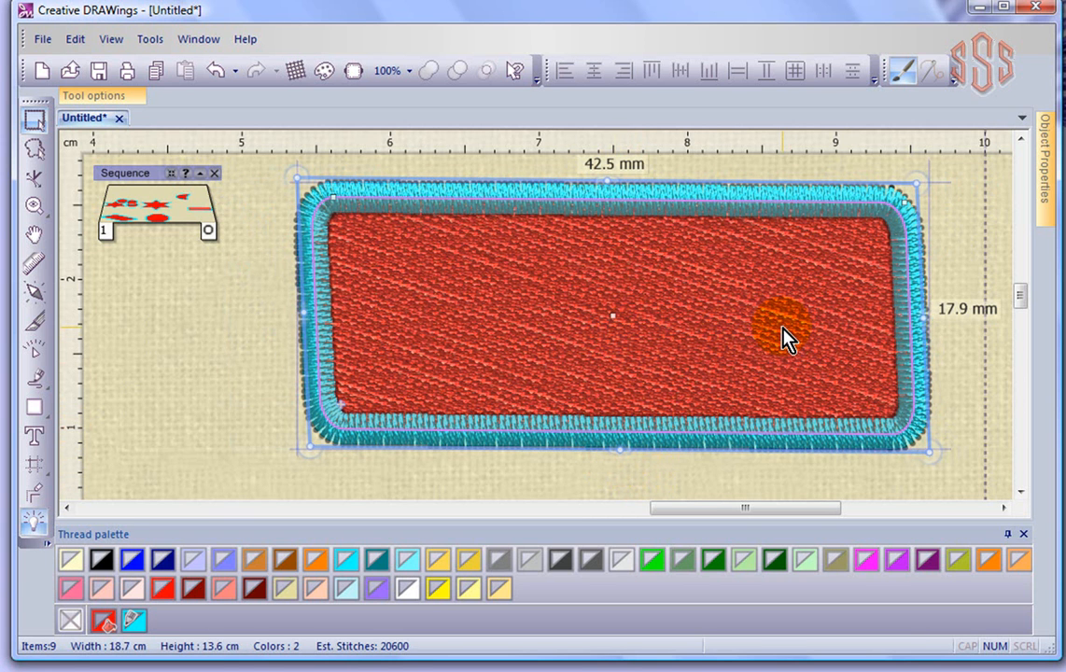
- Distort the rectangle into an irregular slanted quadrilateral by dragging its corner and side handles
left_click(782, 340)
left_click_drag(935, 448, 857, 424)
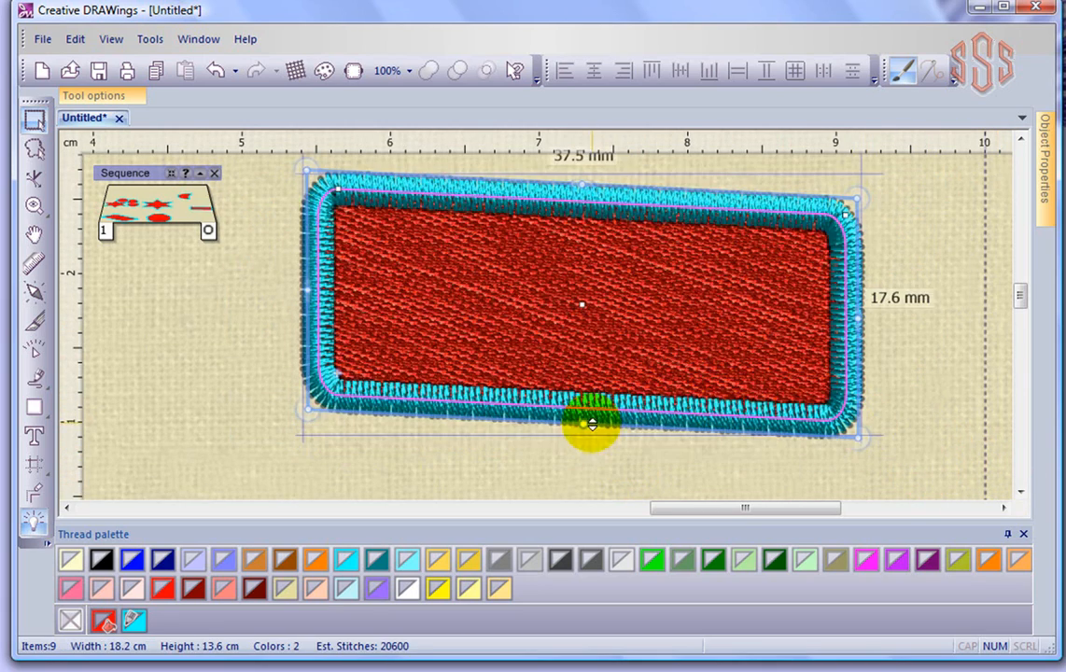
left_click_drag(590, 426, 590, 465)
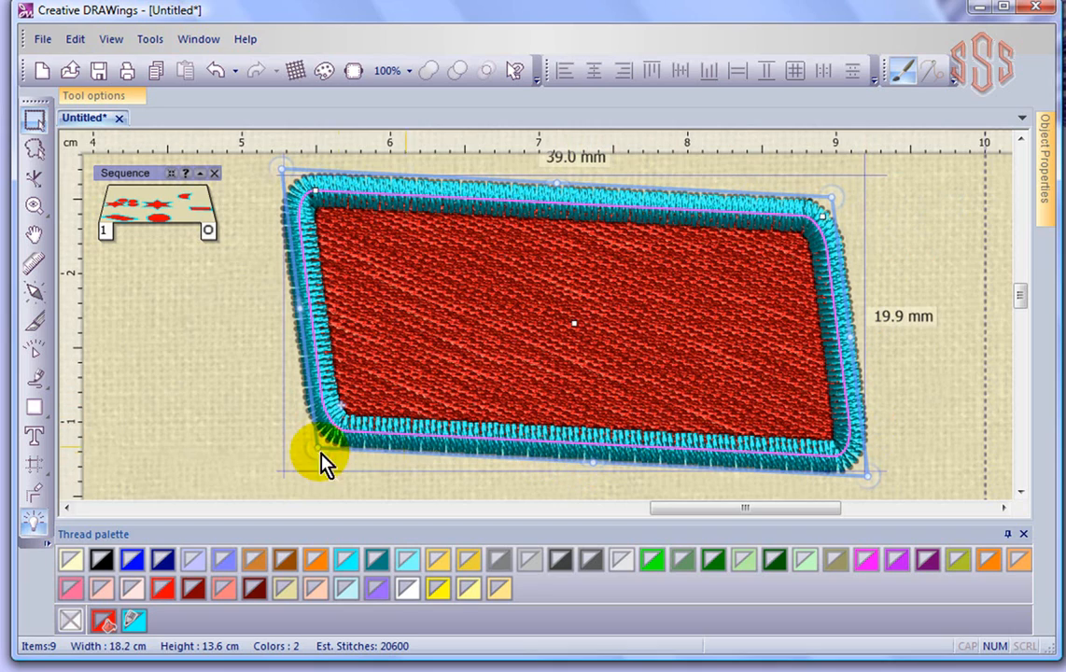
left_click_drag(319, 450, 265, 464)
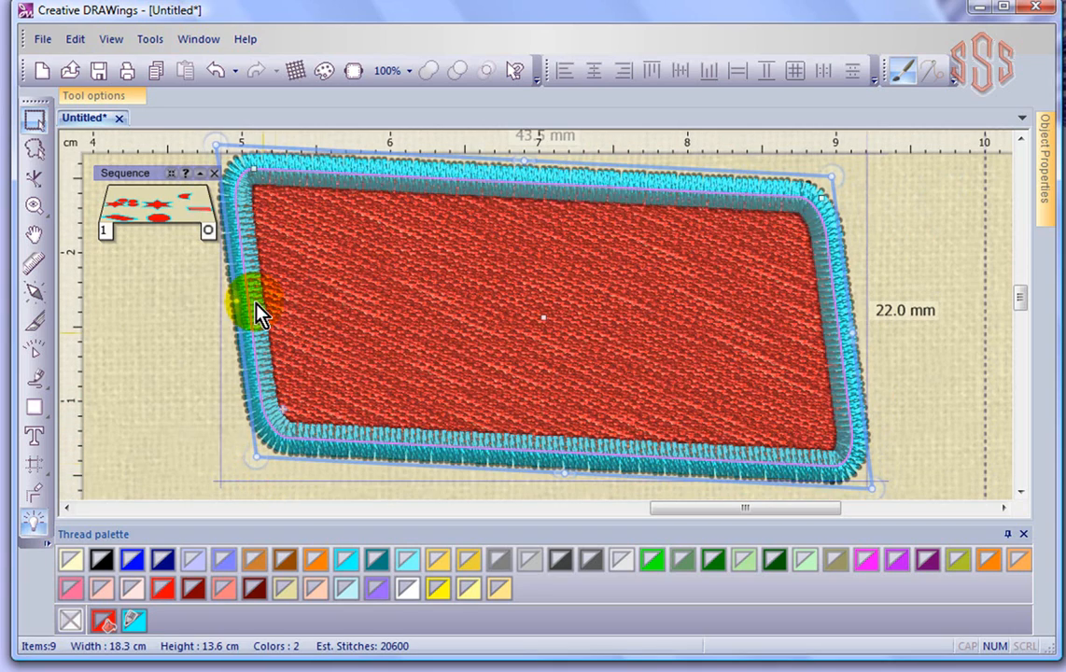
left_click_drag(233, 300, 327, 306)
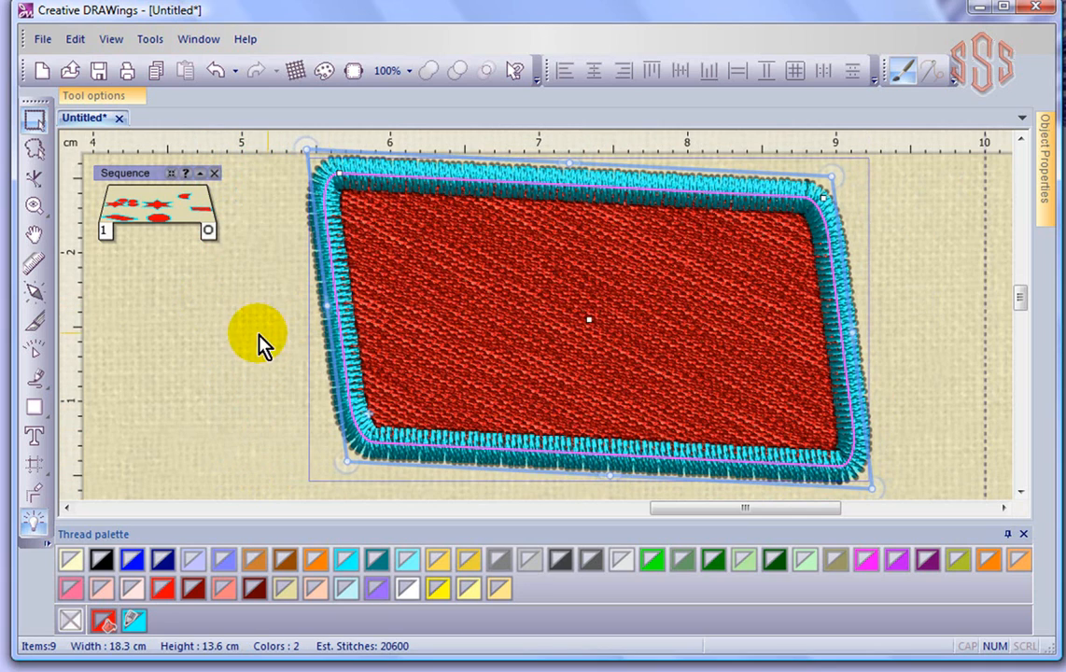
- Select the large star and rotate it with a corner handle
scroll(238, 306, "down", 3)
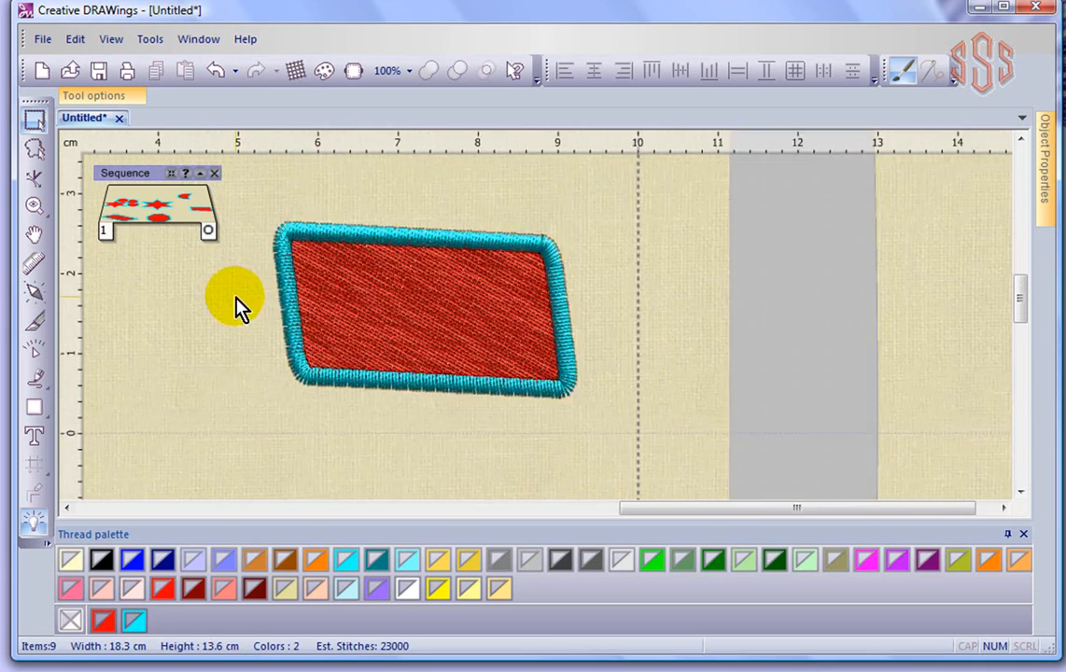
scroll(236, 299, "down", 1)
left_click_drag(638, 510, 374, 507)
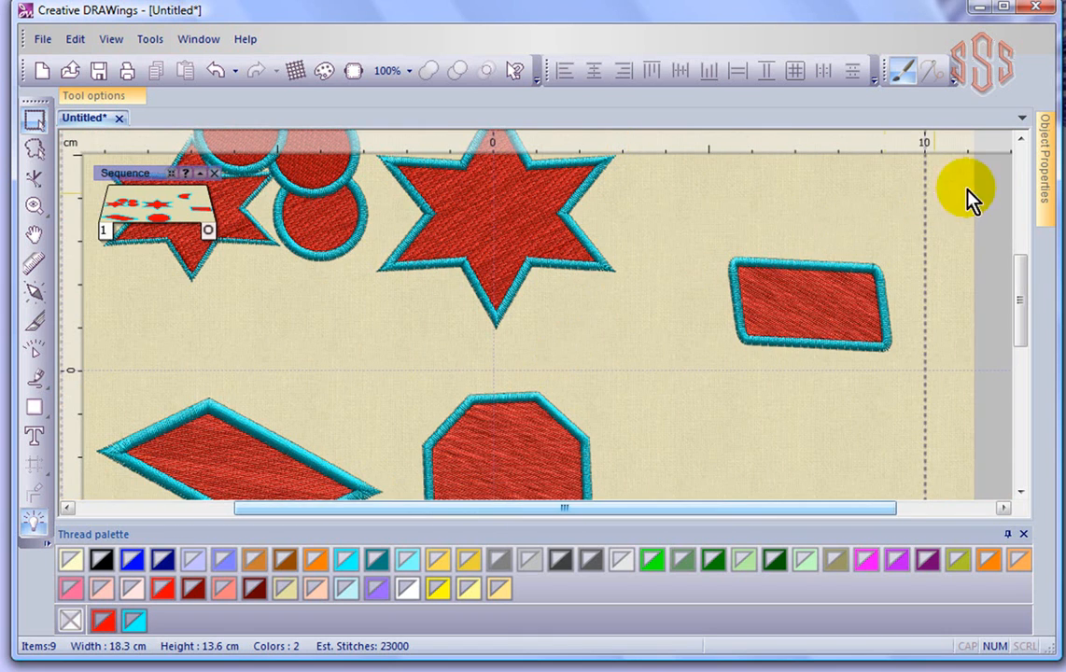
left_click_drag(1018, 290, 1017, 261)
left_click(543, 316)
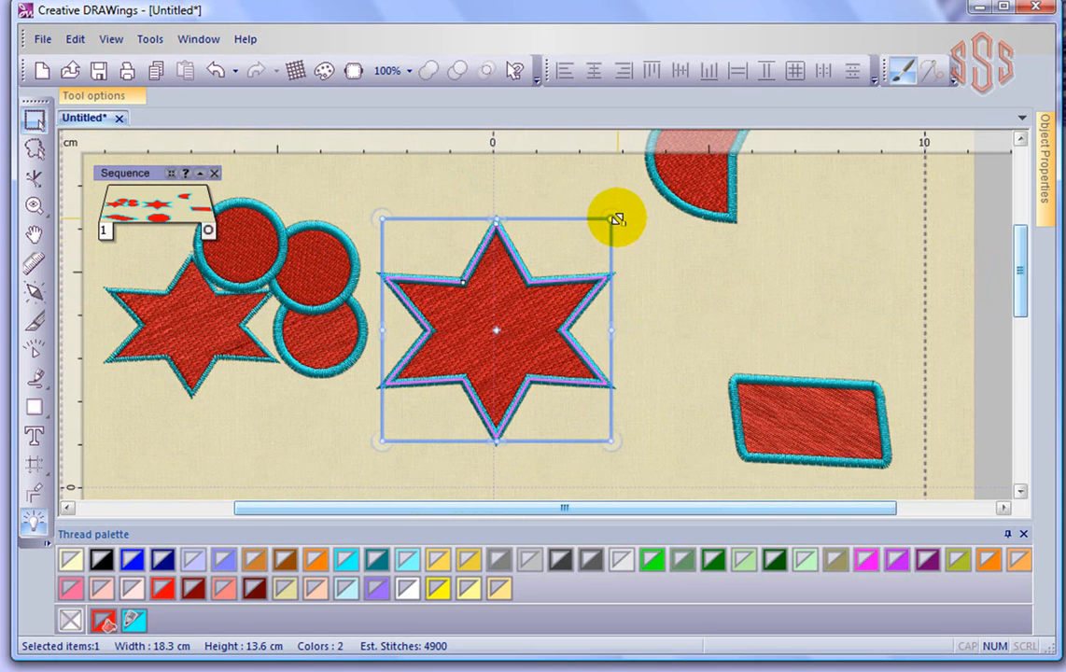
left_click_drag(618, 217, 731, 274)
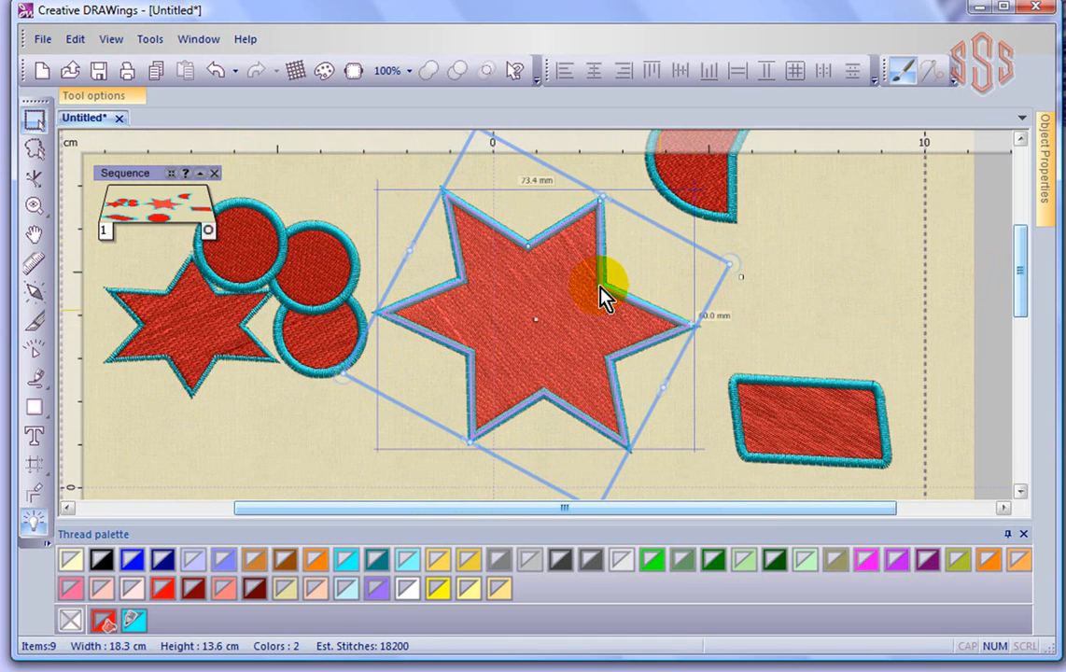
- Skew the large star by its side handles into a flattened, slanted shape and deselect it
left_click_drag(336, 374, 457, 463)
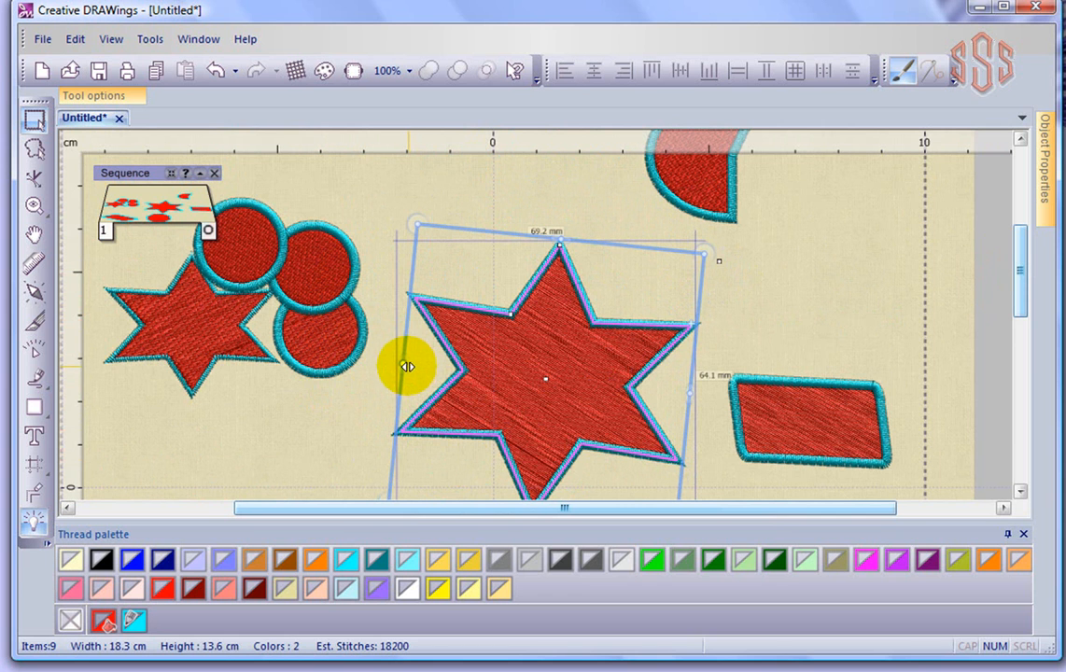
left_click_drag(393, 358, 413, 266)
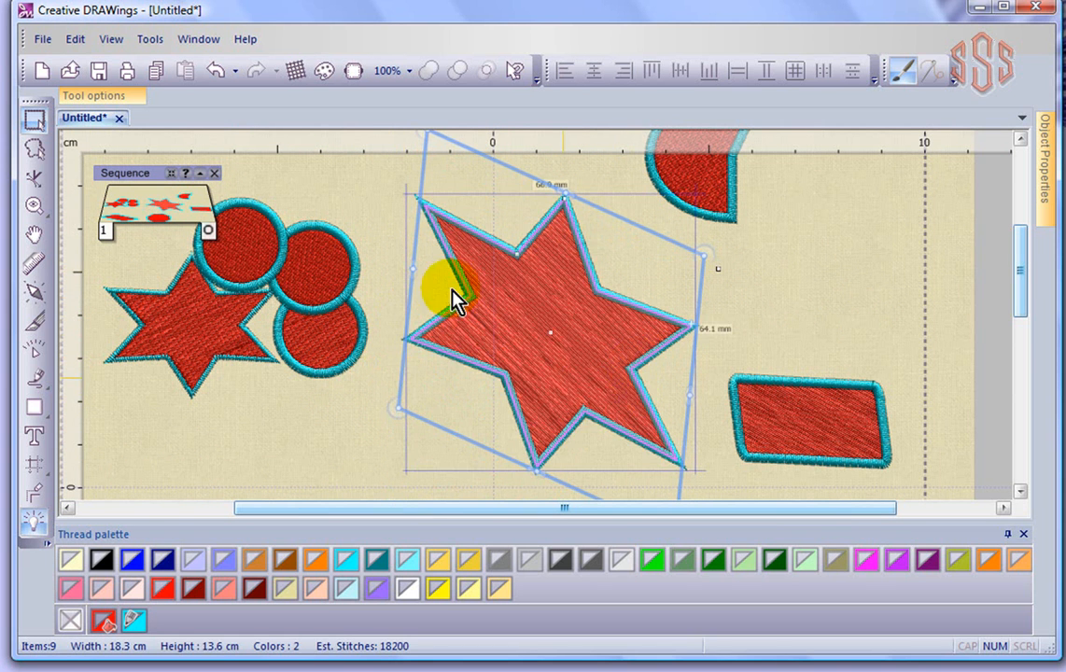
left_click_drag(536, 464, 530, 308)
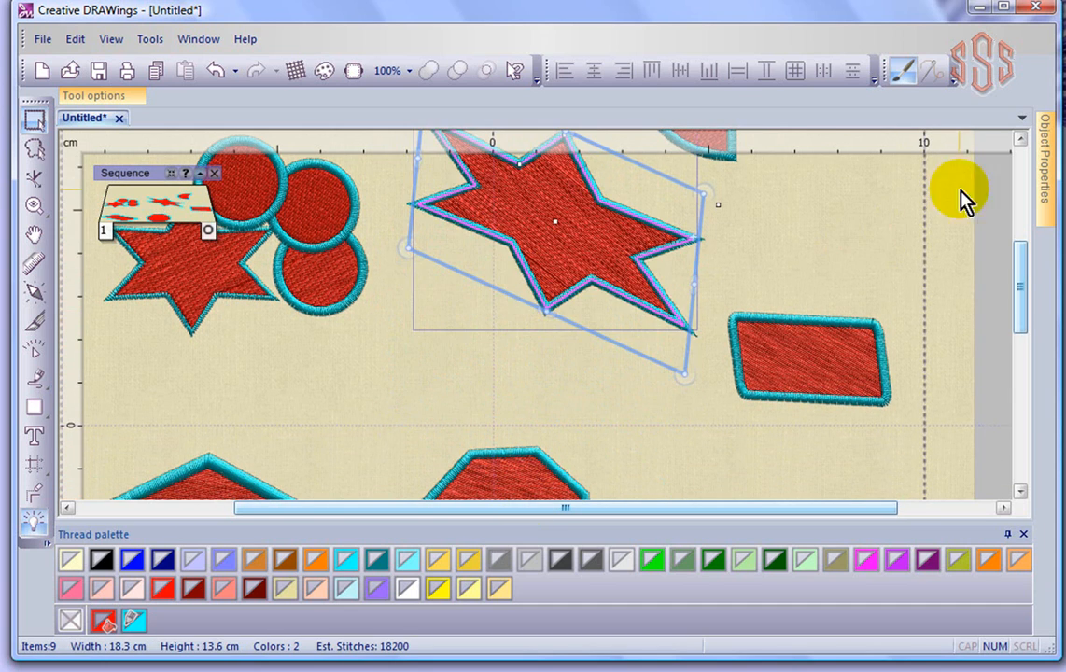
left_click_drag(1024, 291, 1023, 262)
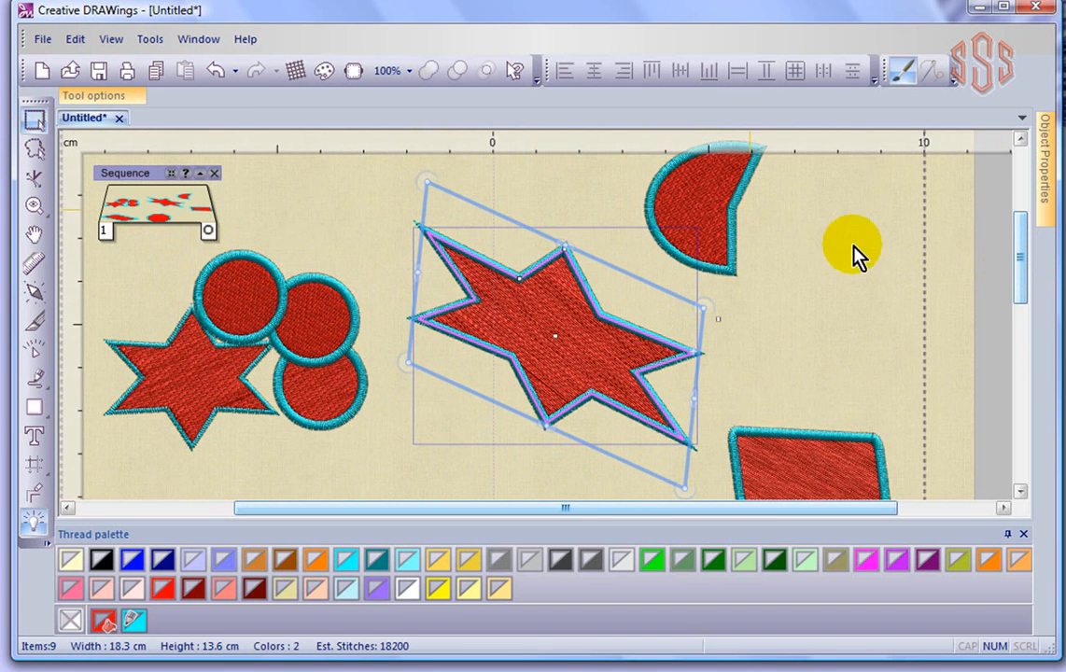
left_click(812, 288)
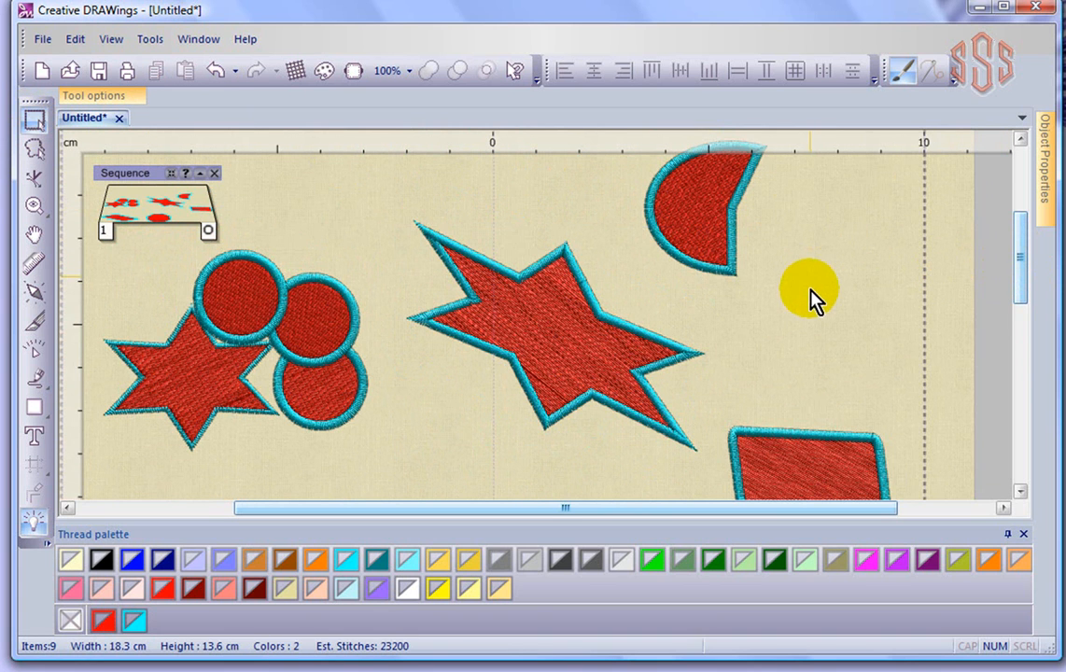